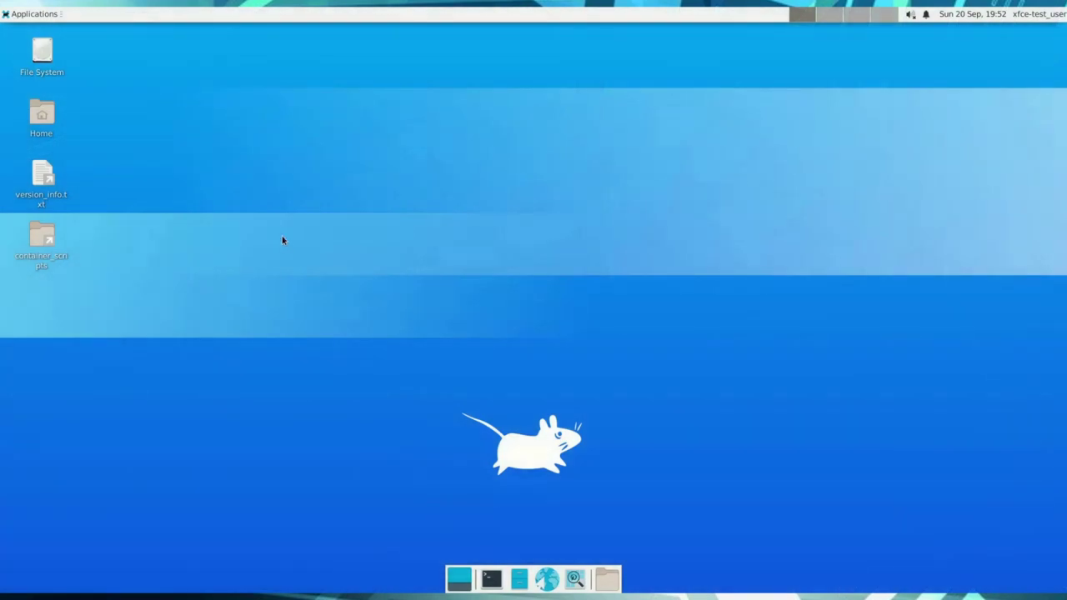
Open the Application Finder, enlarge its window and move it over the desktop icons
click(34, 14)
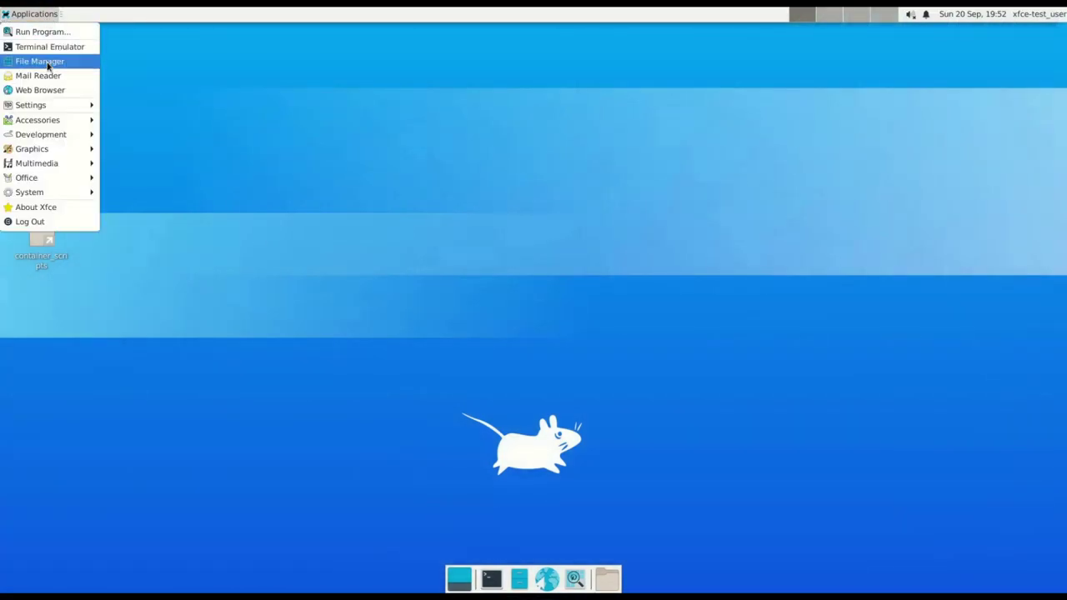
mouse_move(61, 135)
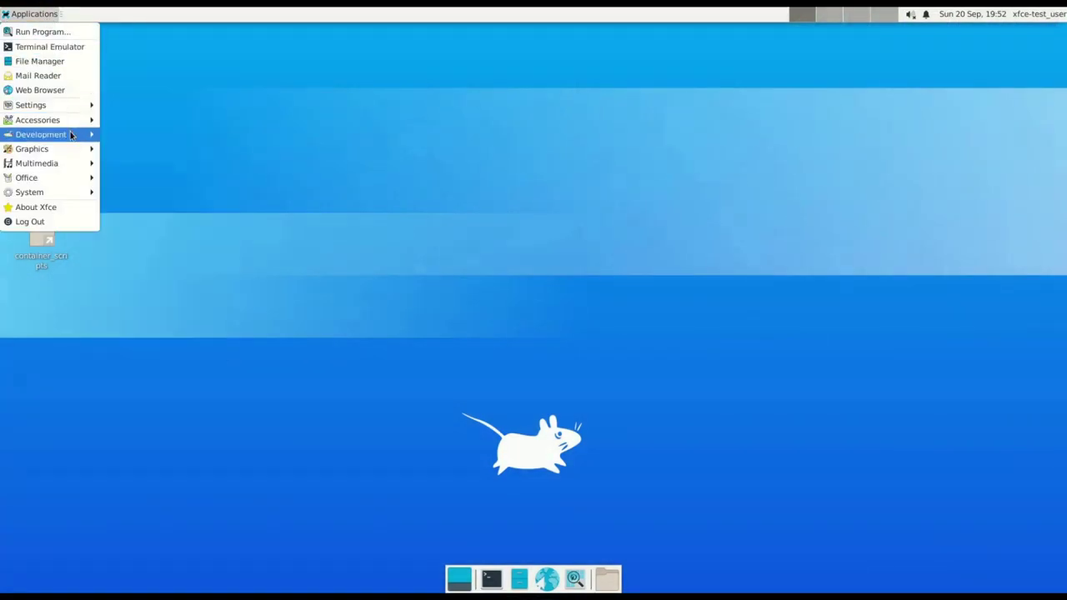
click(121, 126)
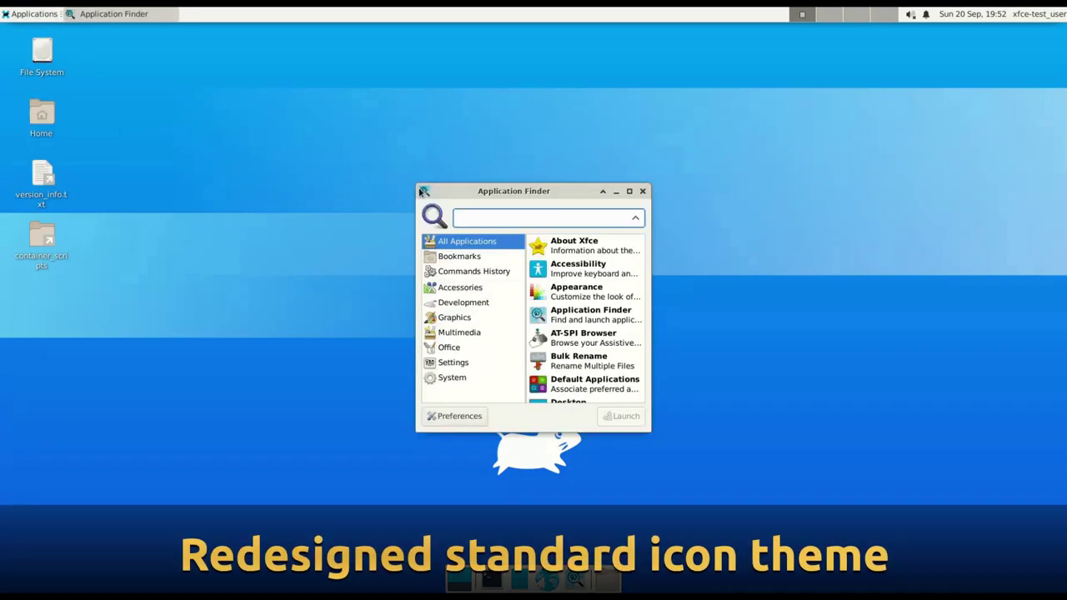
drag(418, 187, 146, 39)
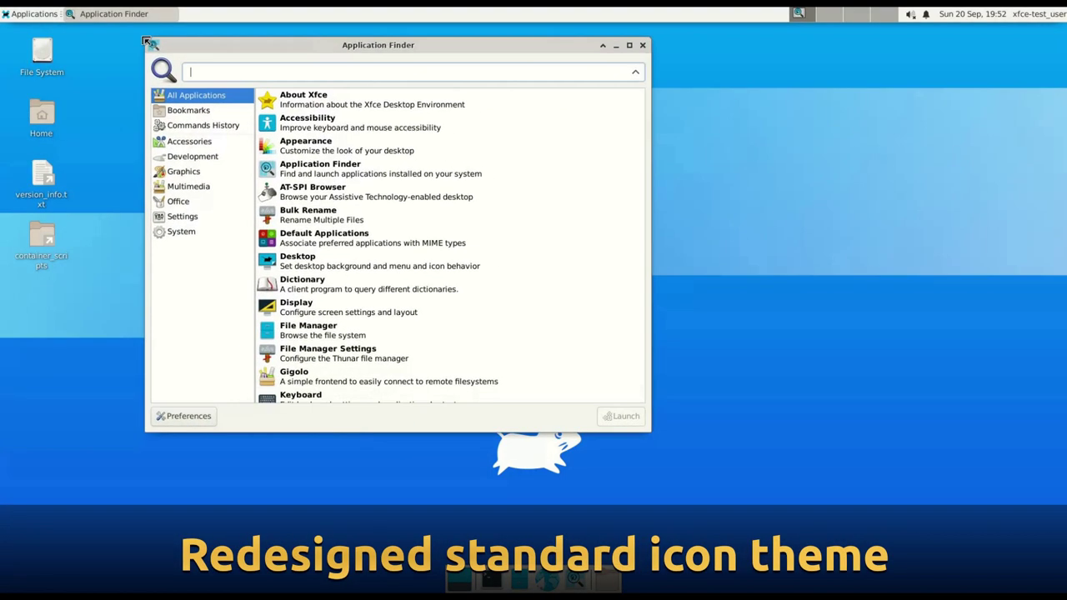
drag(260, 50, 135, 63)
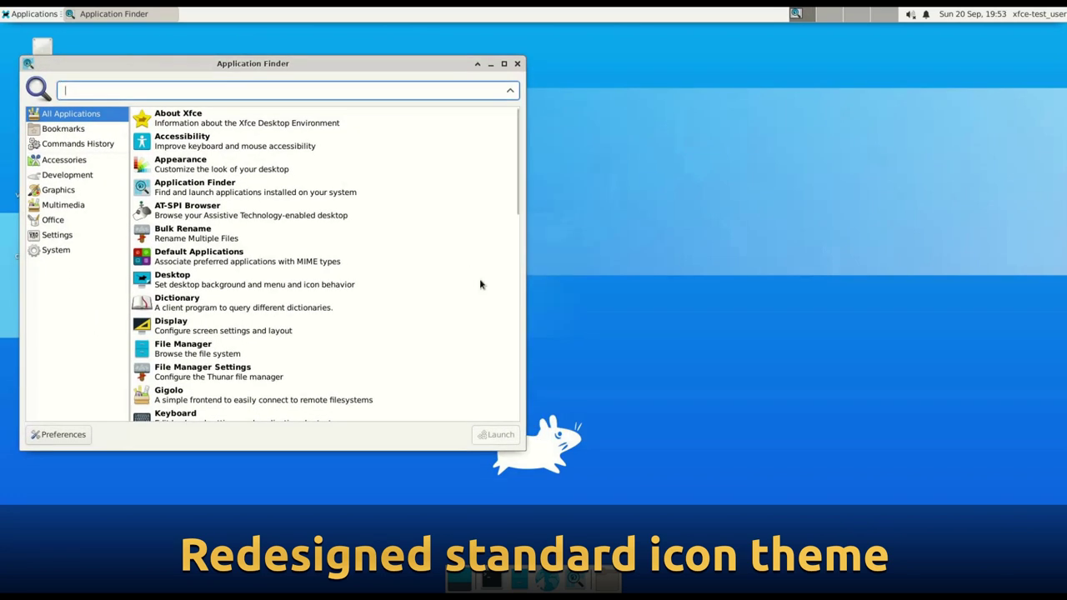
Look through the icons in the list of all applications and close the Application Finder
scroll(480, 285, down, 1)
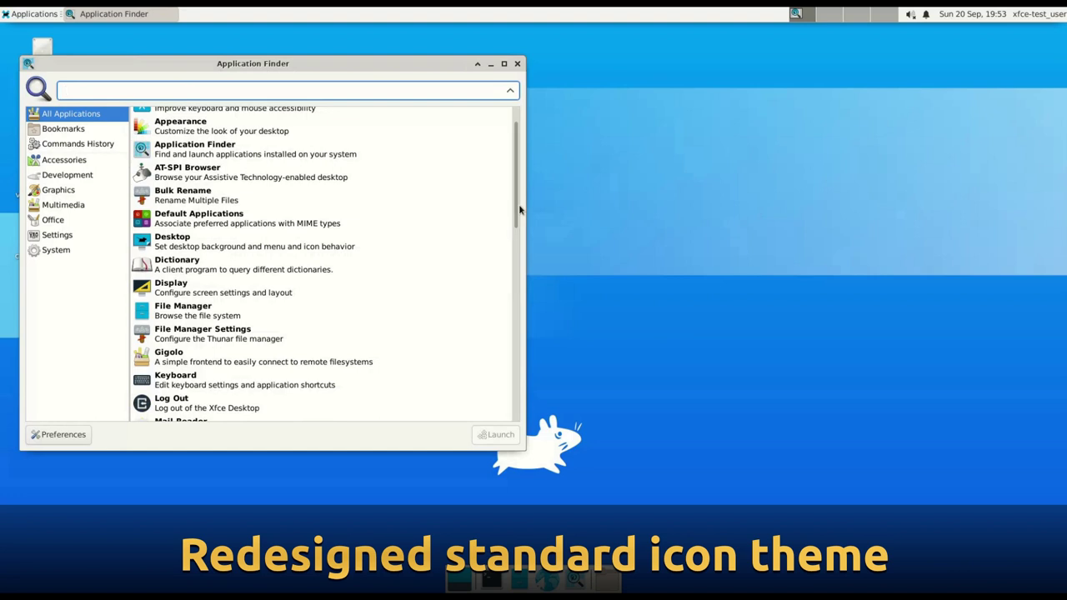
drag(516, 213, 513, 164)
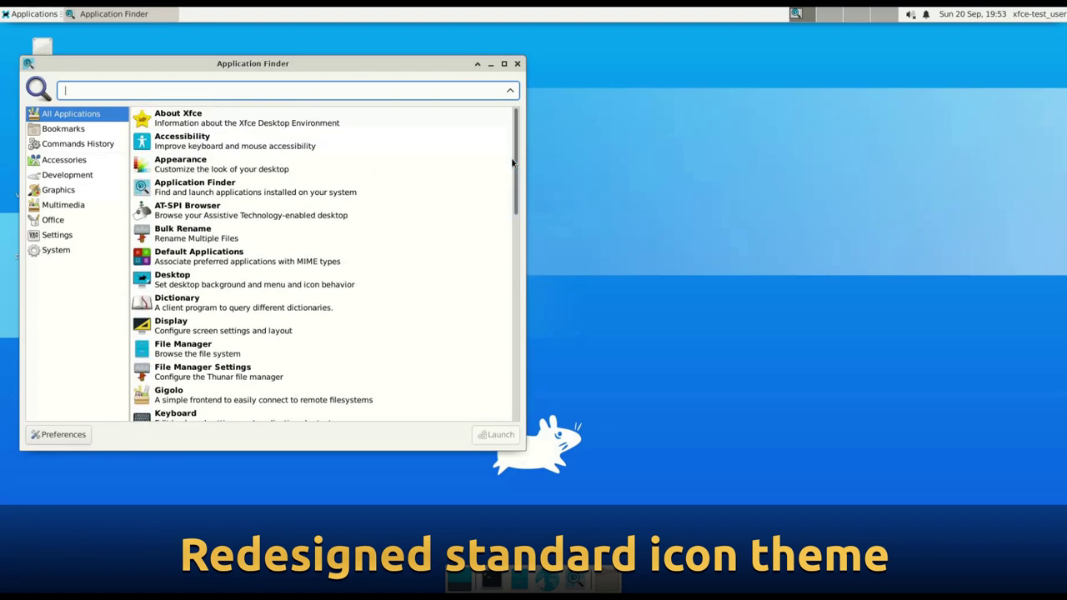
click(518, 64)
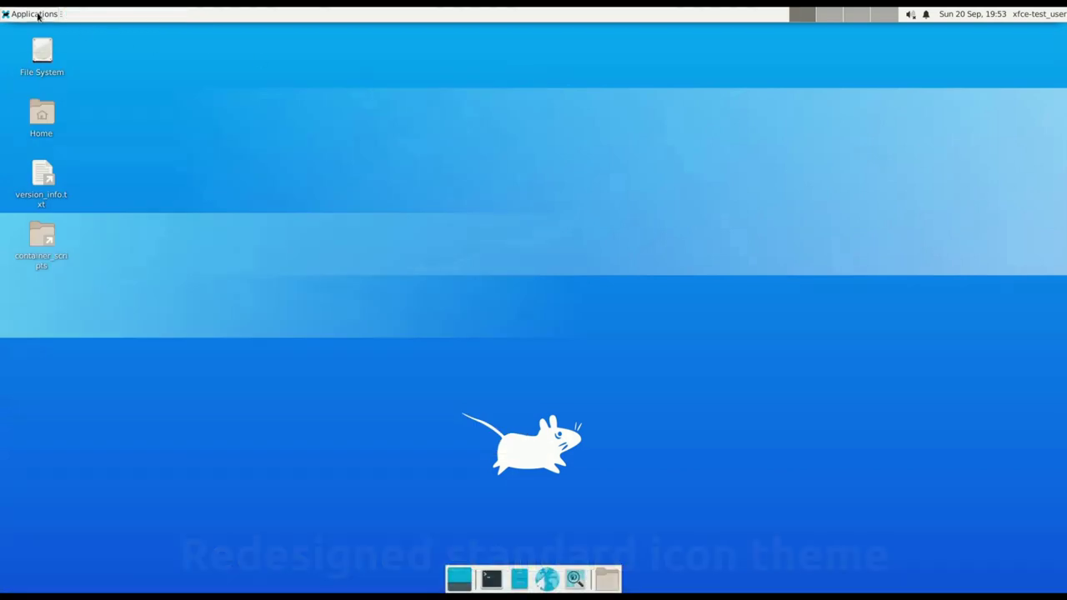
Open the About Xfce dialog, view its About, Credits, Copyright and System information, and close it
click(33, 14)
click(56, 204)
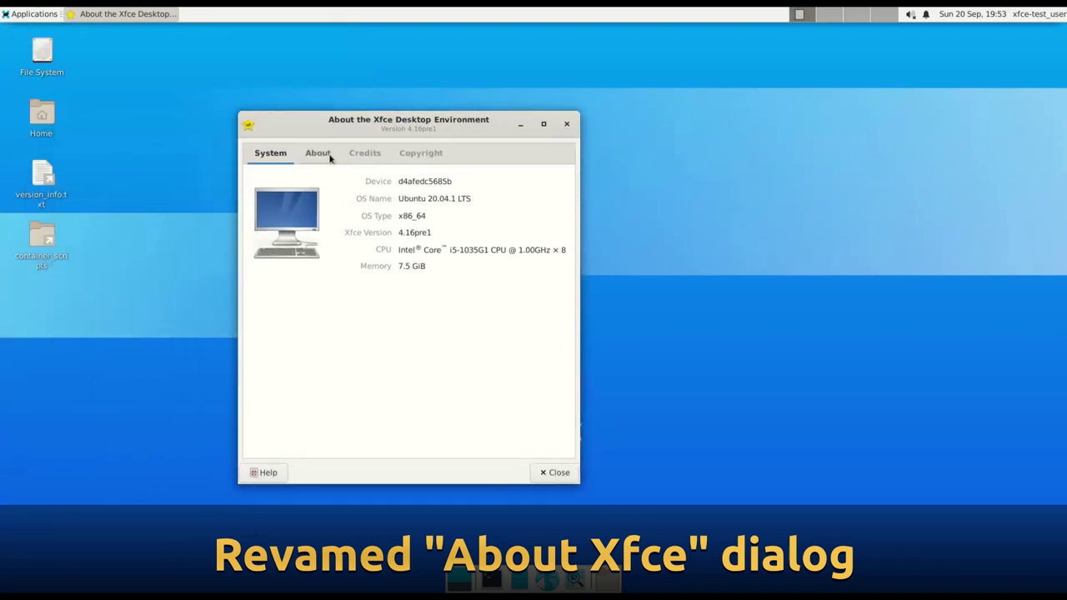
click(326, 154)
click(375, 157)
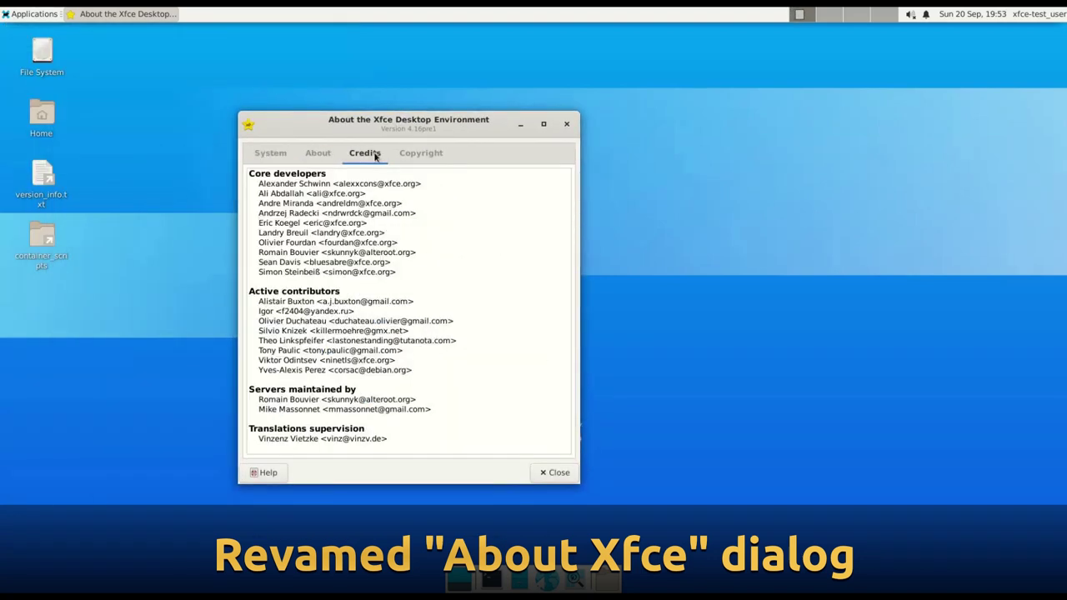
click(424, 159)
click(270, 155)
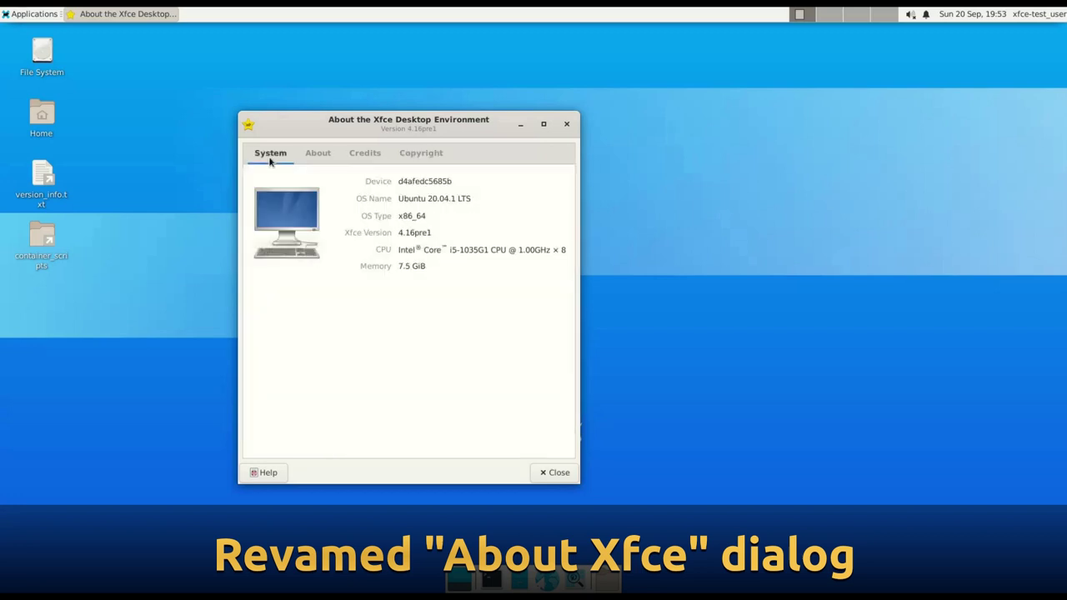
click(567, 124)
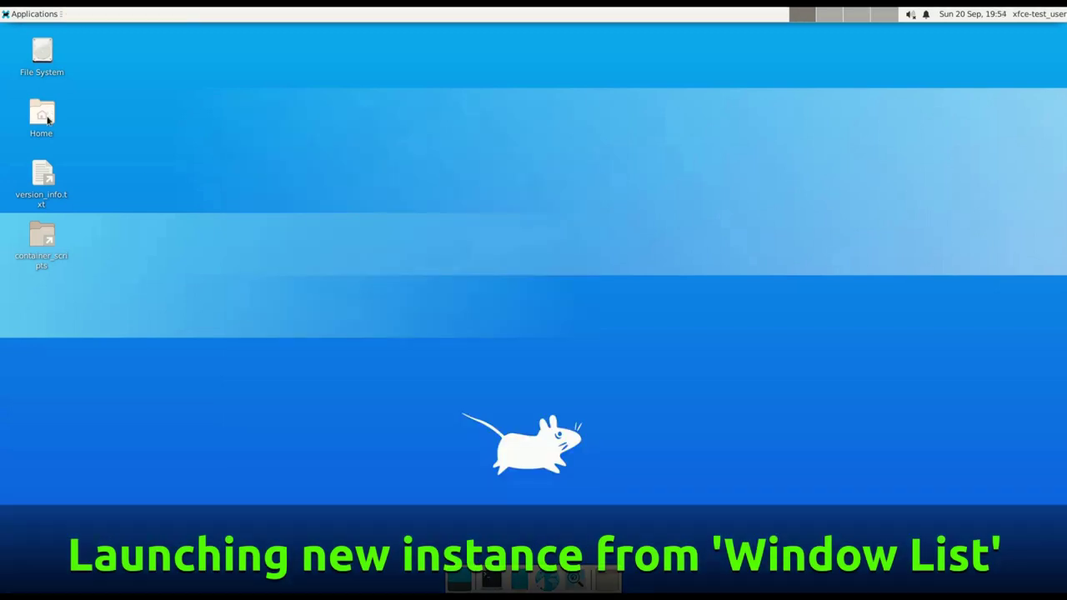
Open the Home folder from the desktop, then reposition and enlarge its file manager window
double_click(42, 117)
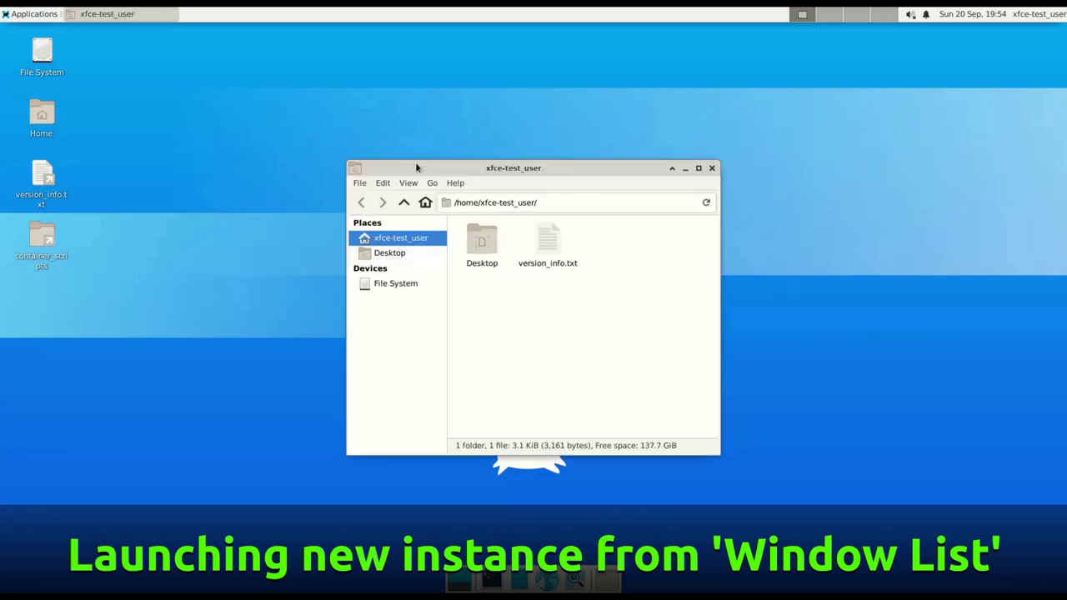
drag(417, 167, 235, 112)
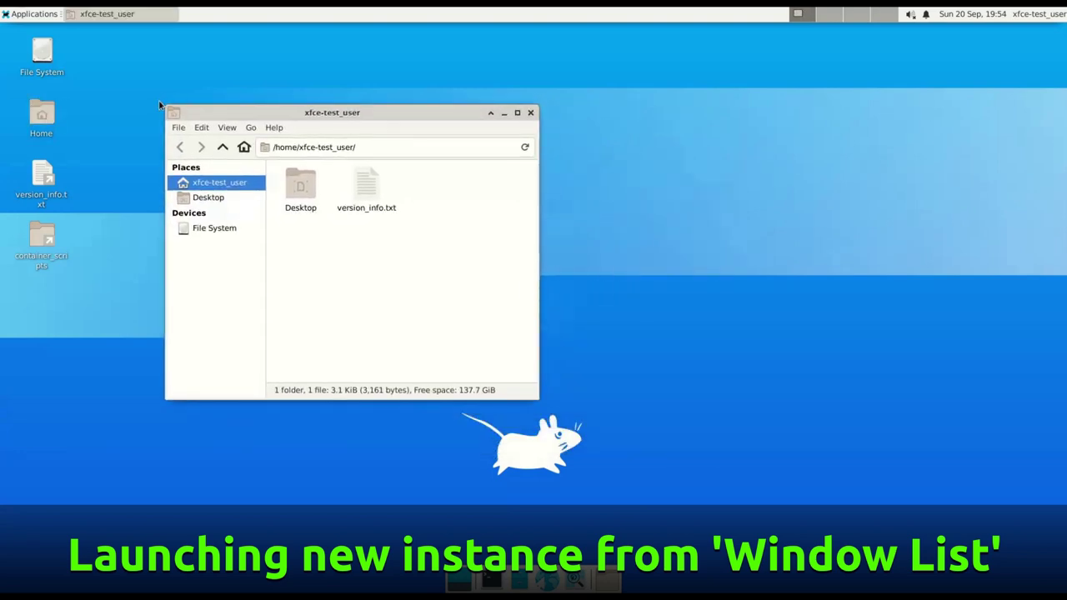
drag(167, 109, 47, 65)
Launch a new file manager instance from the Home window's entry in the window list, and close both windows
right_click(107, 15)
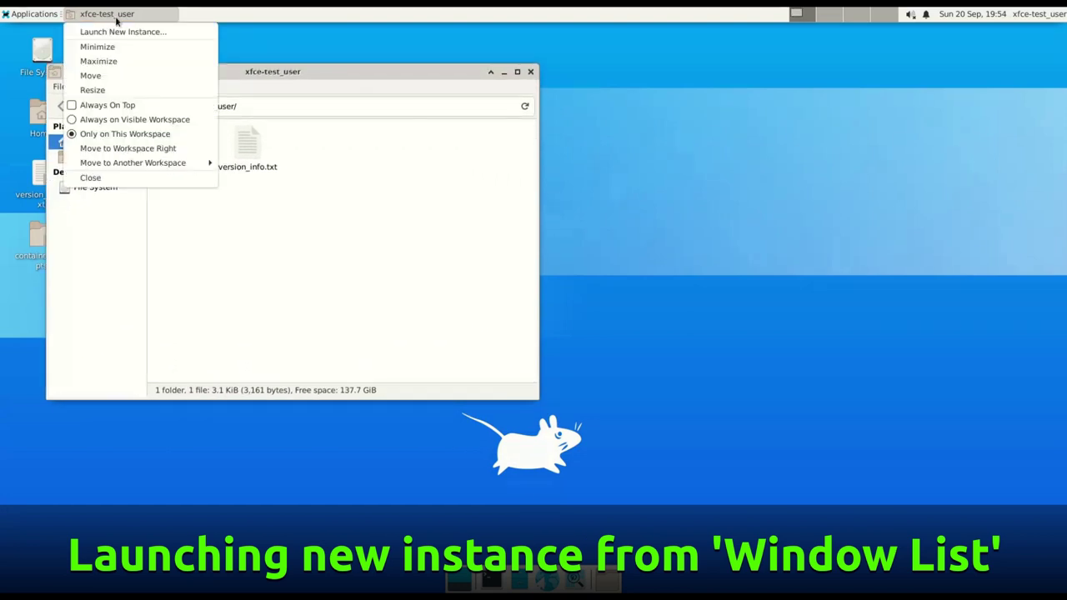
click(132, 31)
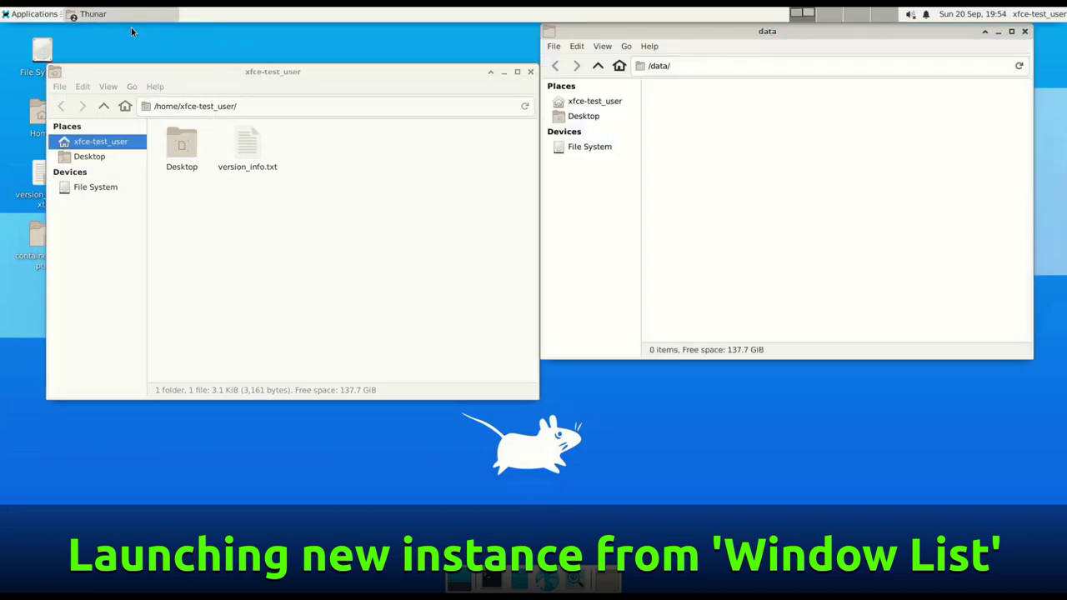
click(530, 72)
click(559, 47)
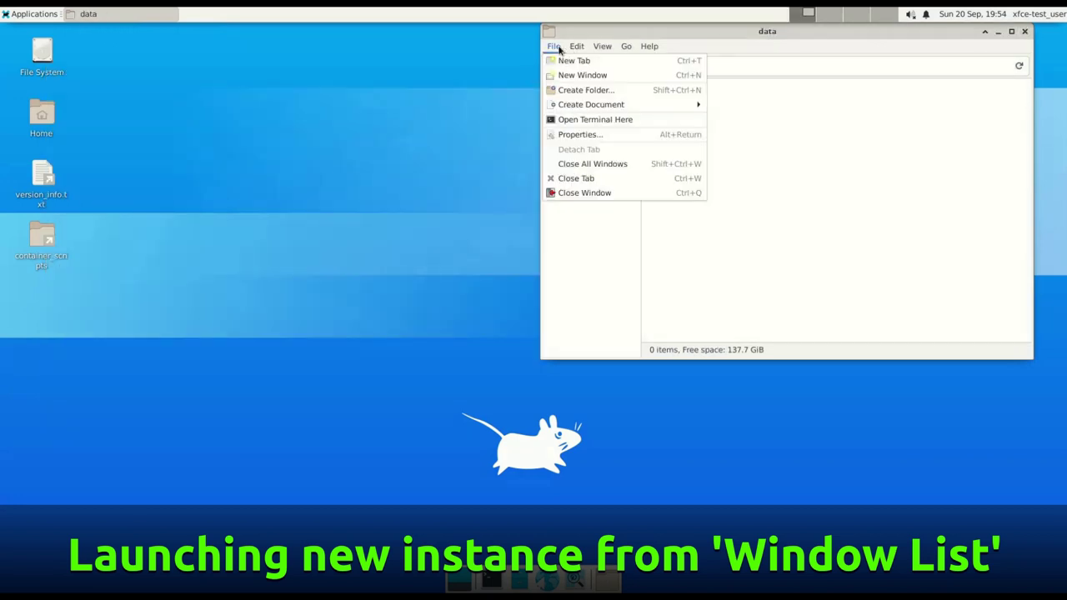
click(563, 193)
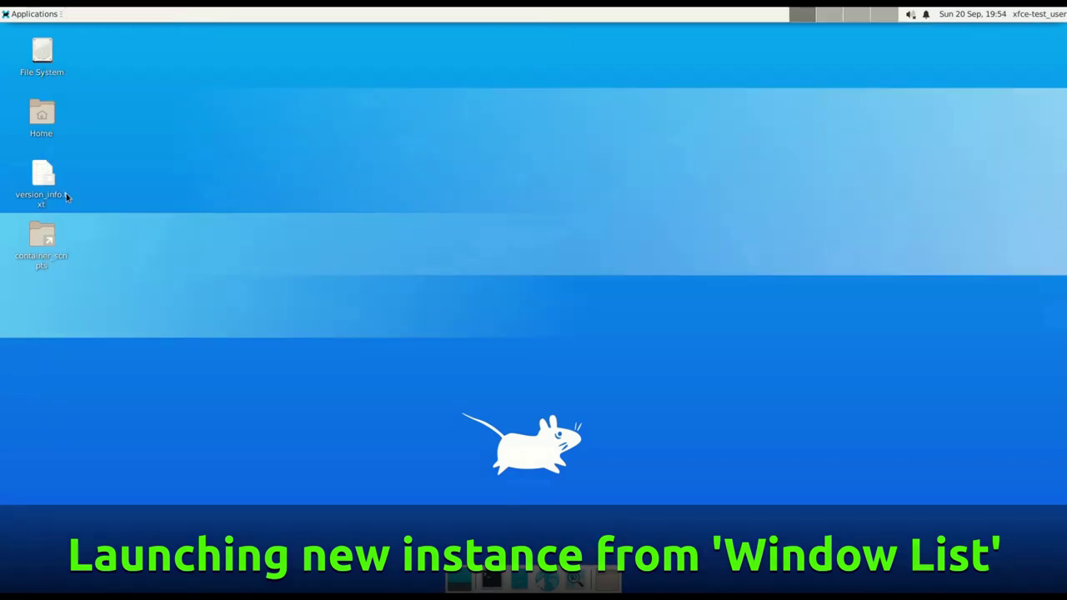
Open the Home folder and examine the Thunar credits and version number in its About dialog, then close the dialog
double_click(47, 114)
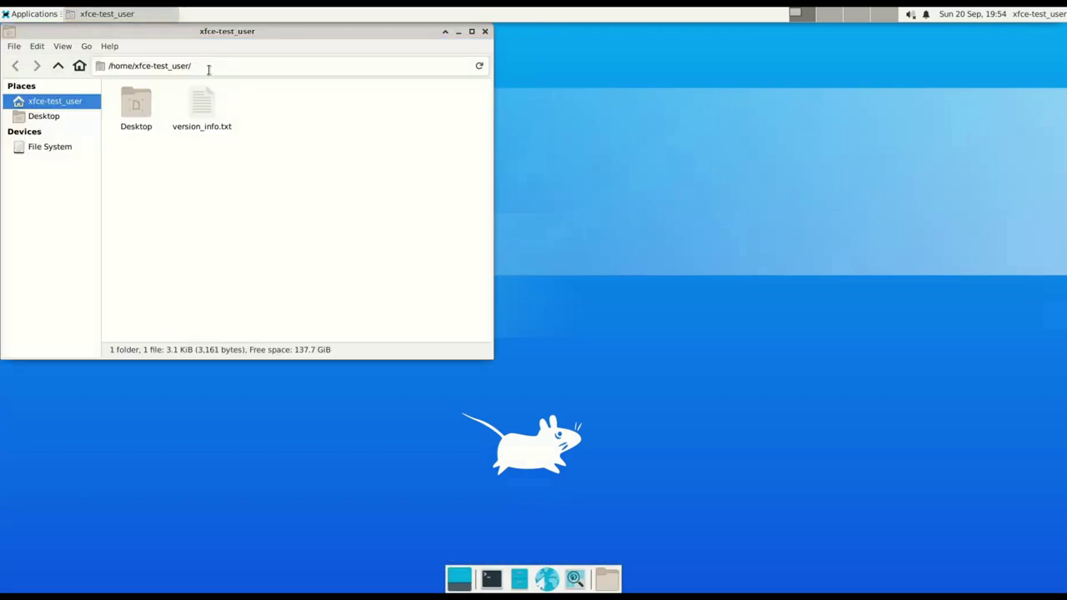
click(110, 47)
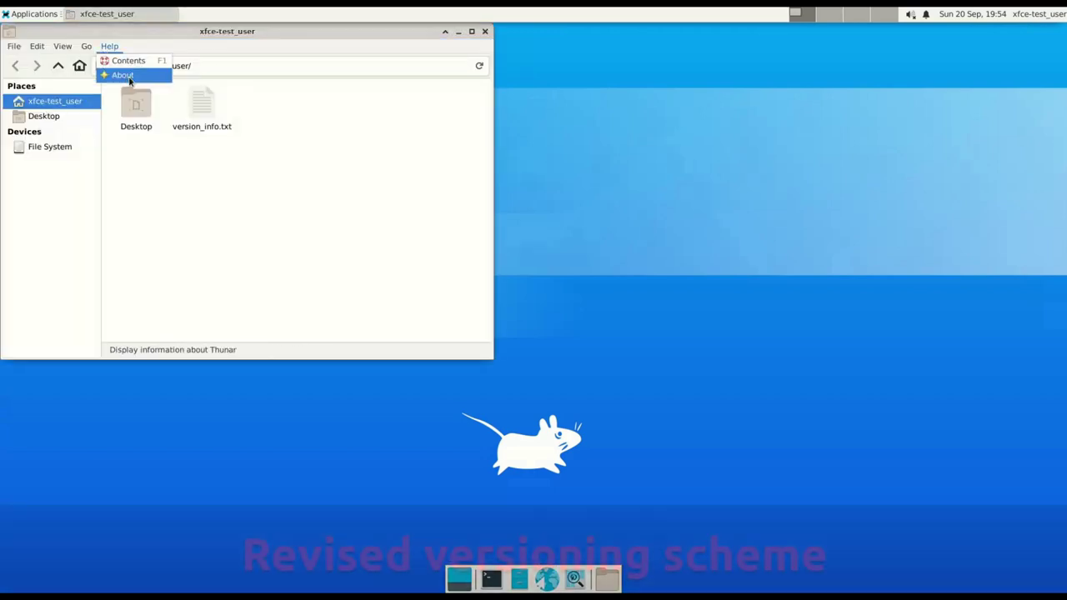
click(123, 74)
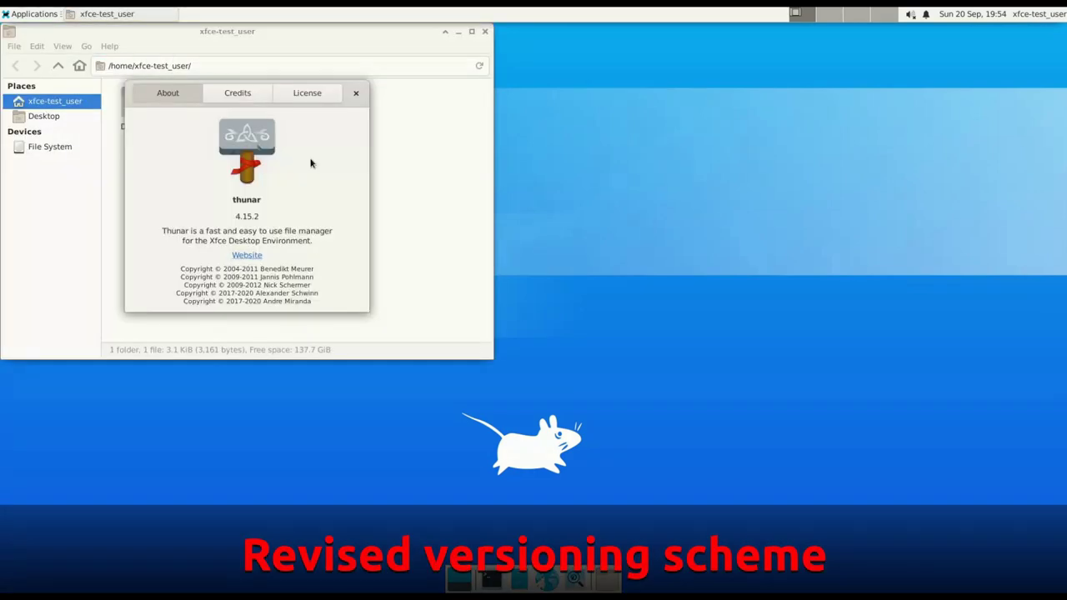
click(265, 101)
click(176, 101)
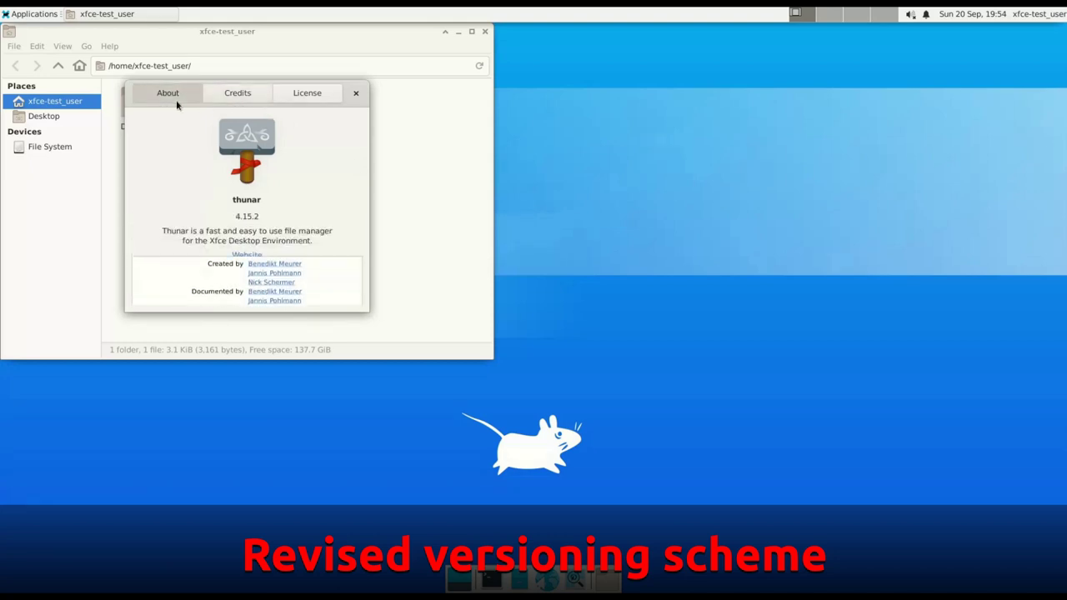
drag(235, 217, 284, 218)
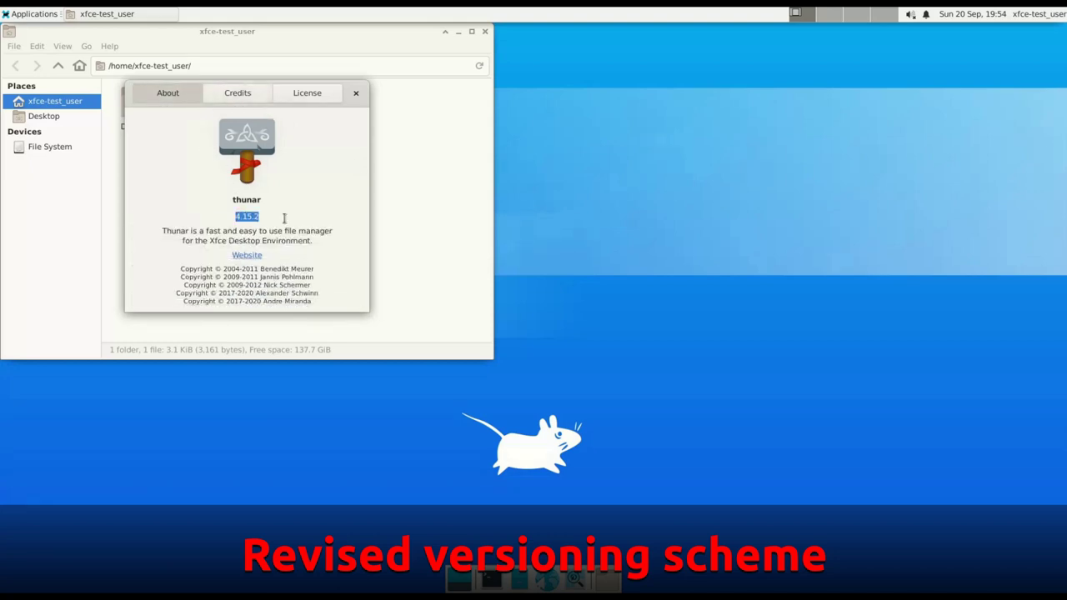
click(356, 92)
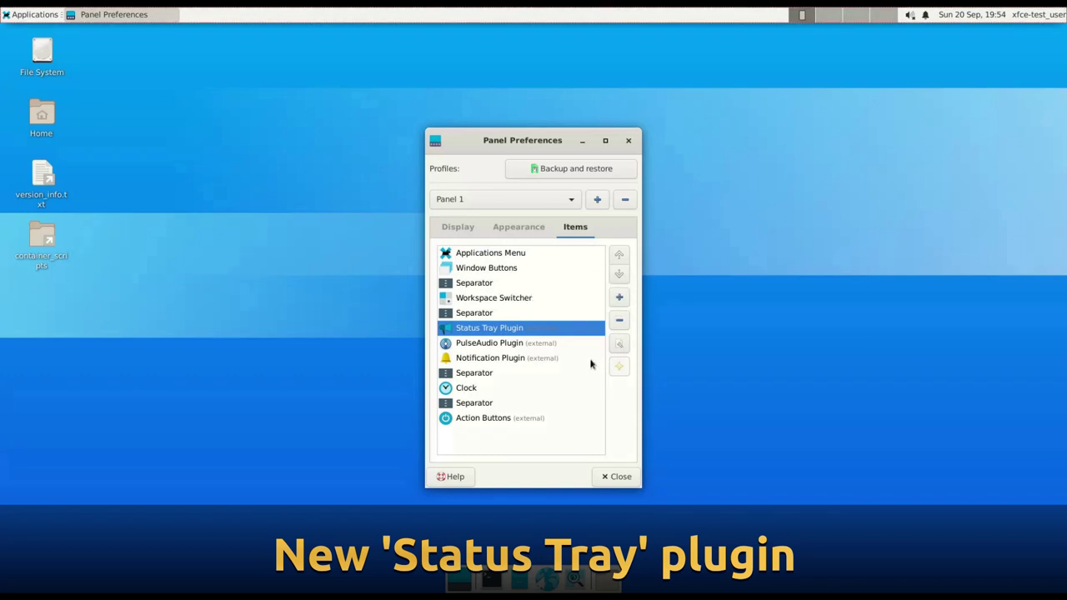
Examine the Status Tray Plugin's Systray Icons and Status Notifiers settings from Panel Preferences, and close both windows
drag(536, 146, 341, 126)
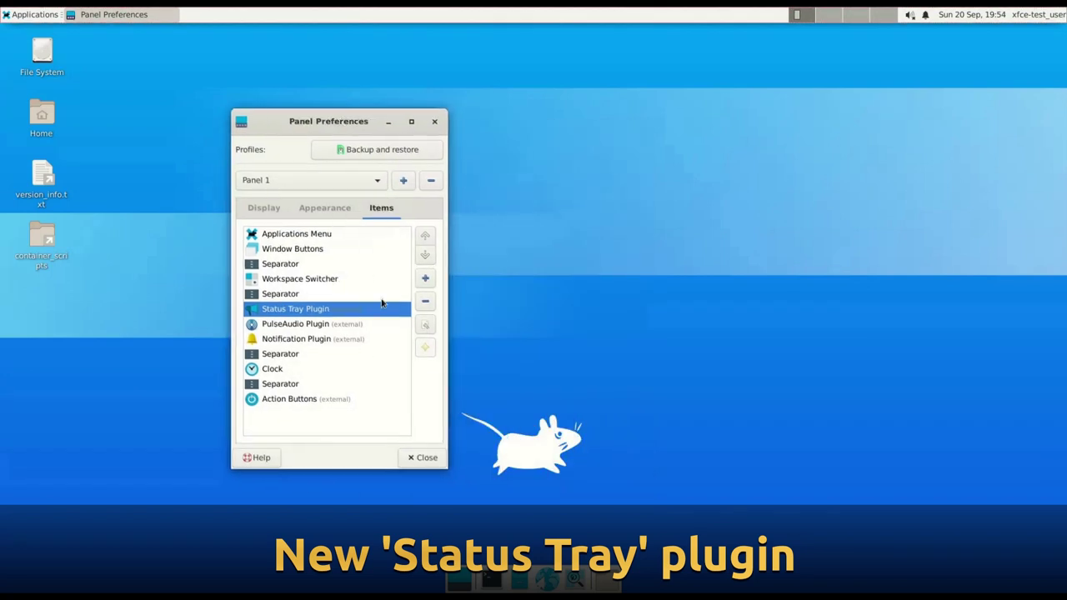
click(426, 325)
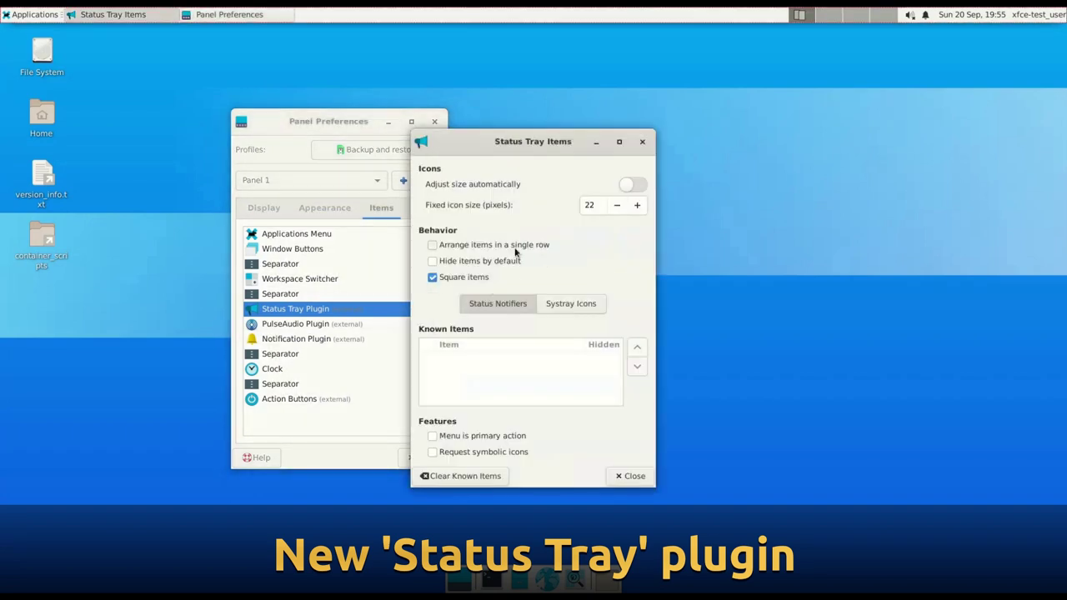
click(563, 305)
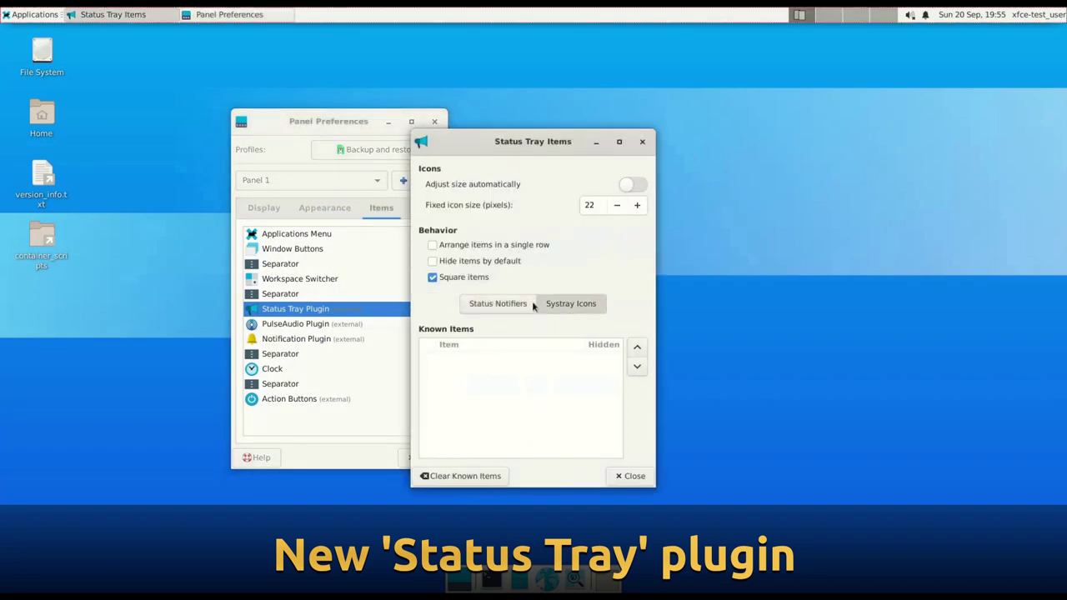
click(504, 305)
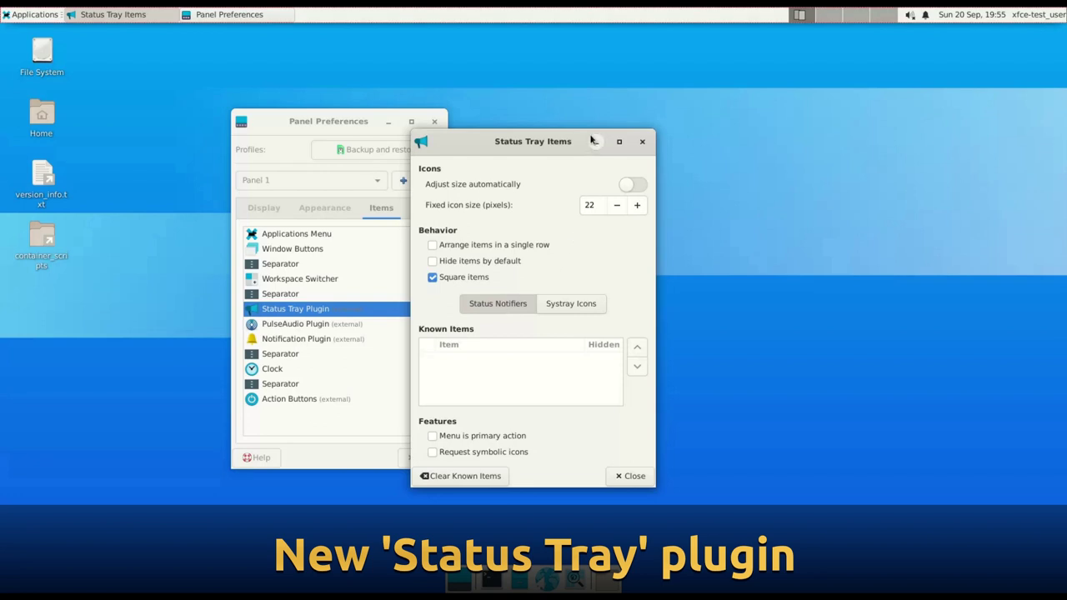
drag(529, 153, 381, 140)
click(493, 128)
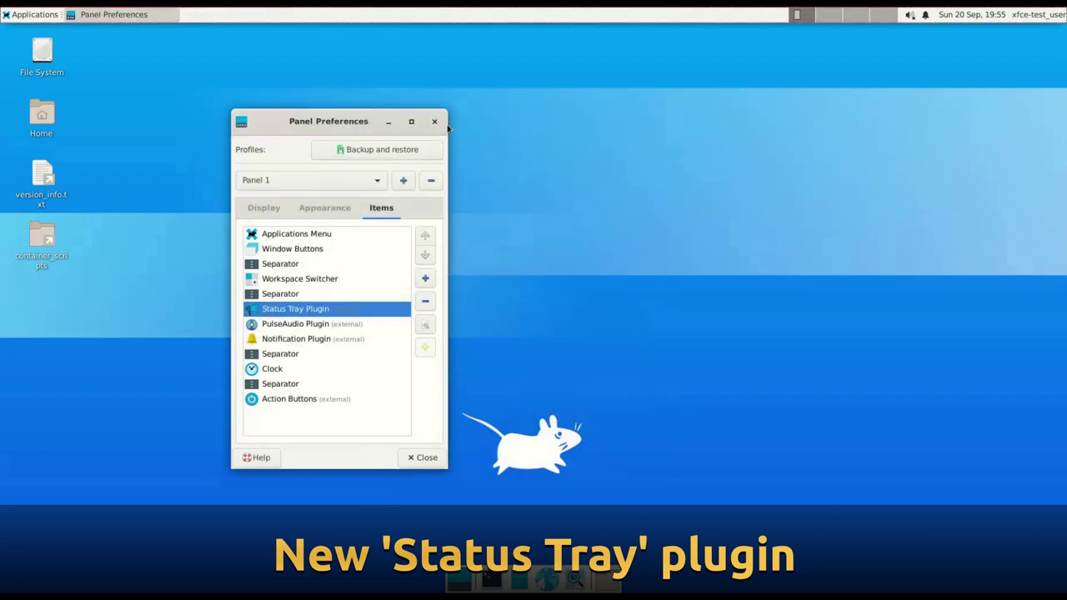
click(434, 125)
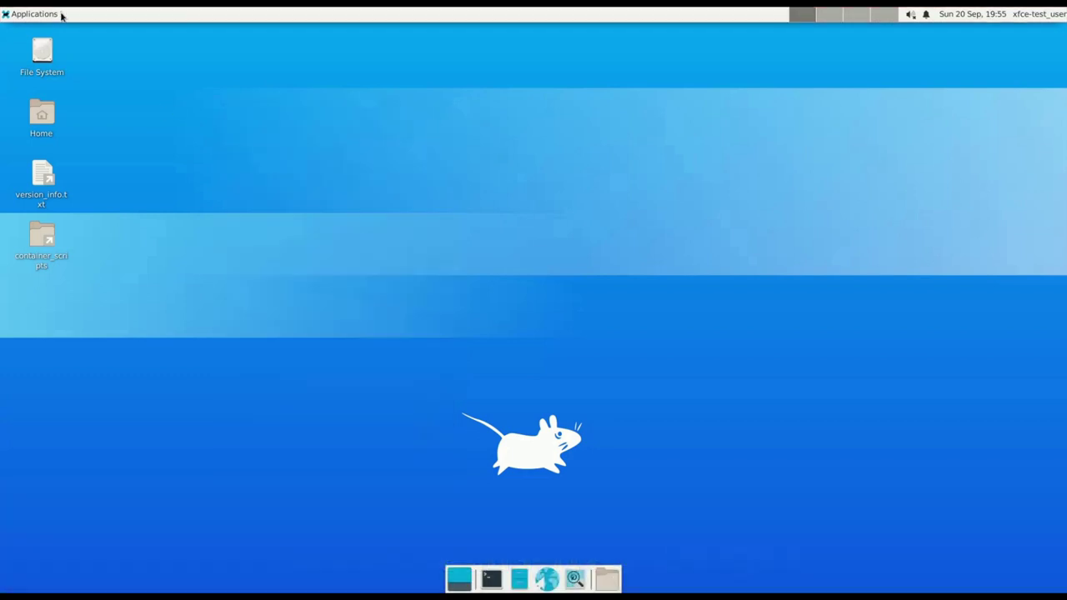
Open the Settings Manager, move its window aside to view its title area, and close it
click(47, 15)
mouse_move(50, 112)
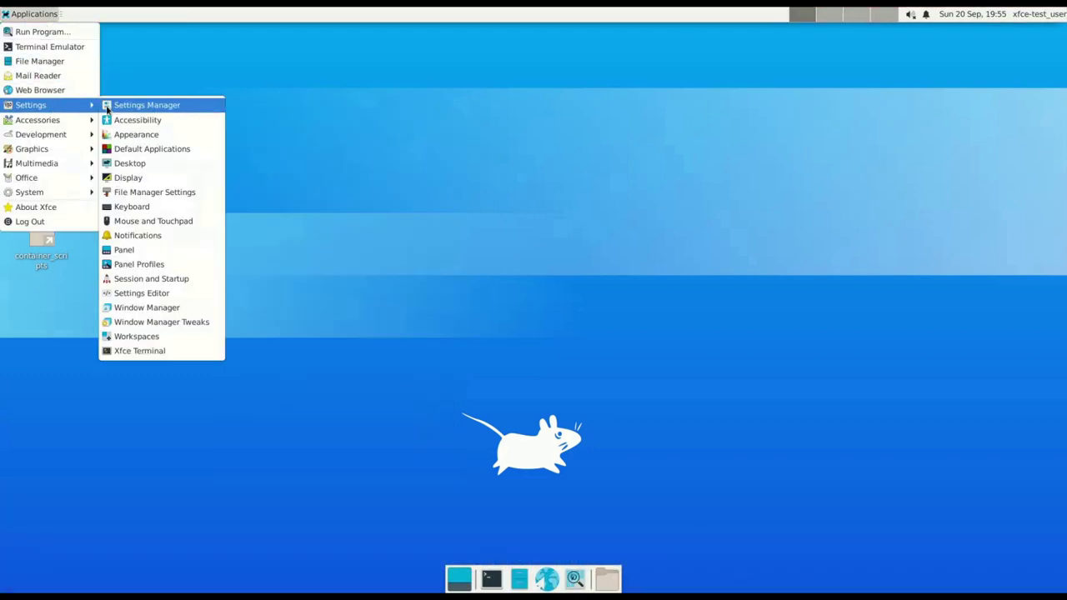
click(118, 109)
drag(421, 166, 216, 142)
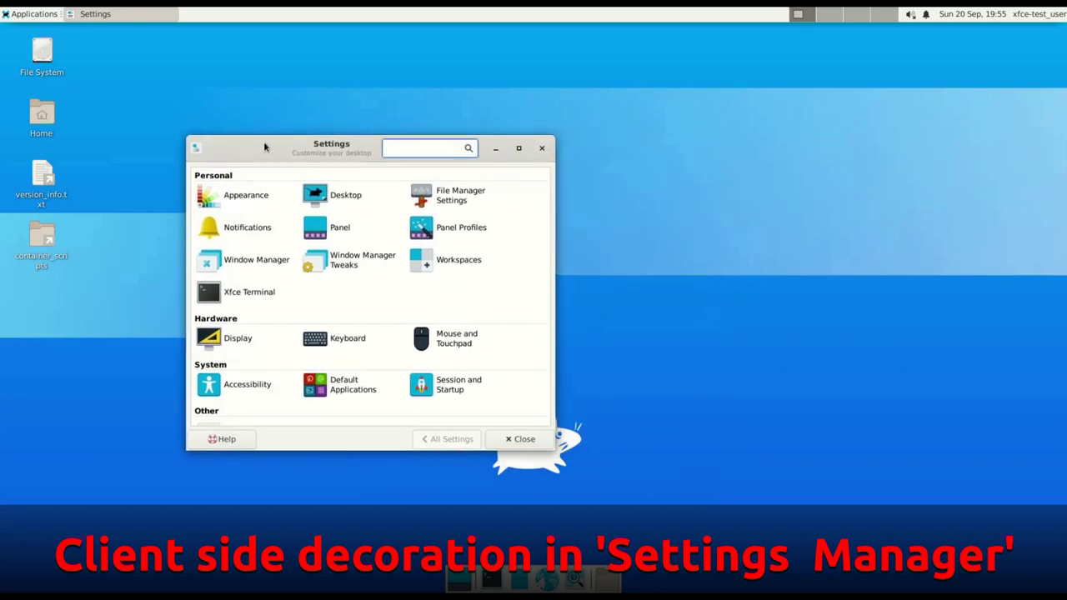
click(542, 148)
Open the Display settings
click(35, 15)
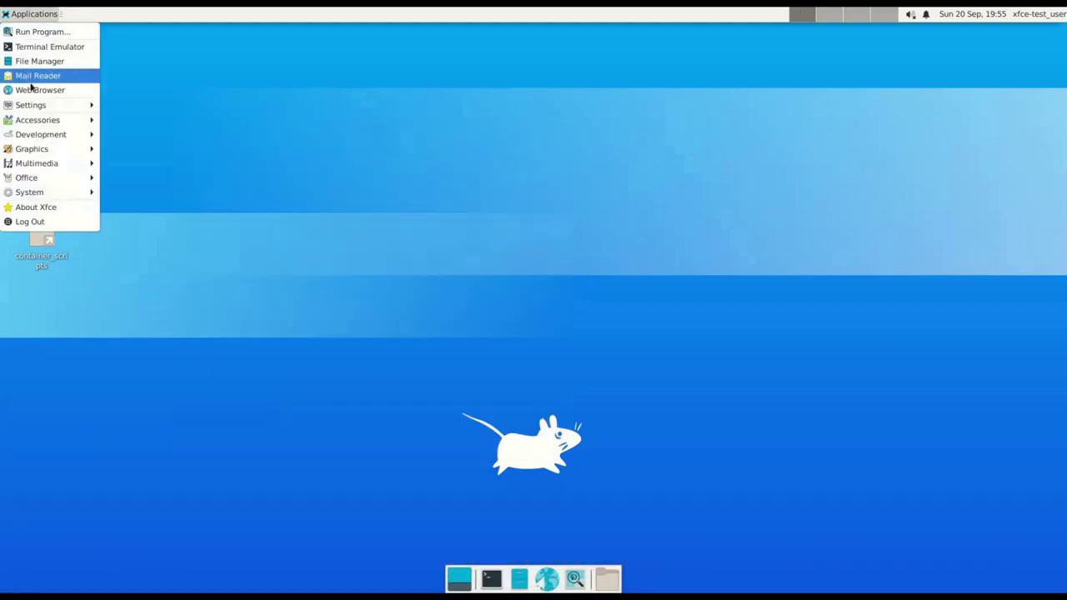
mouse_move(37, 107)
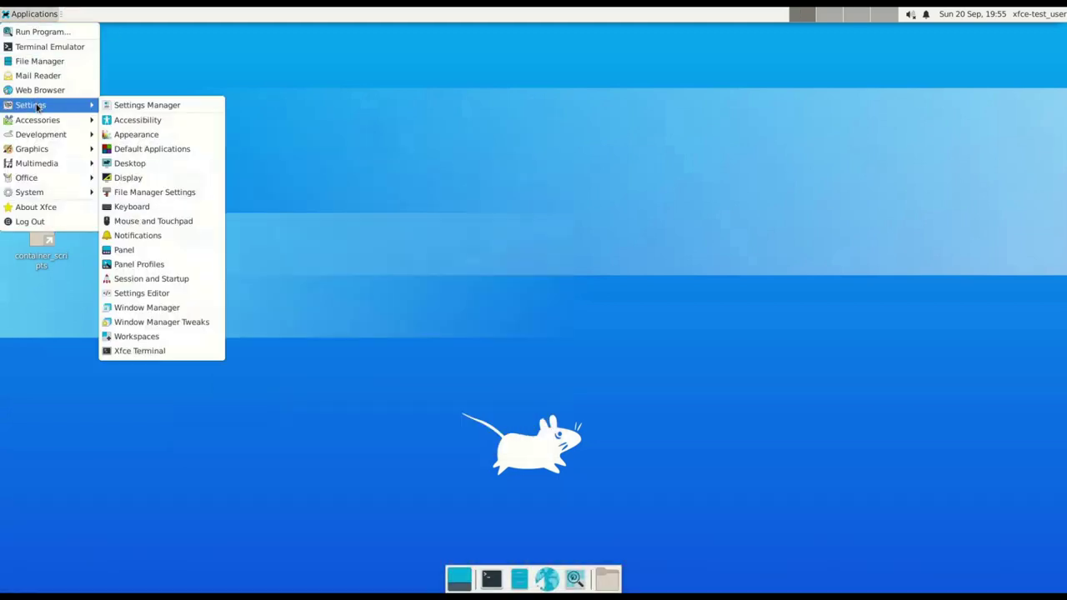
click(125, 178)
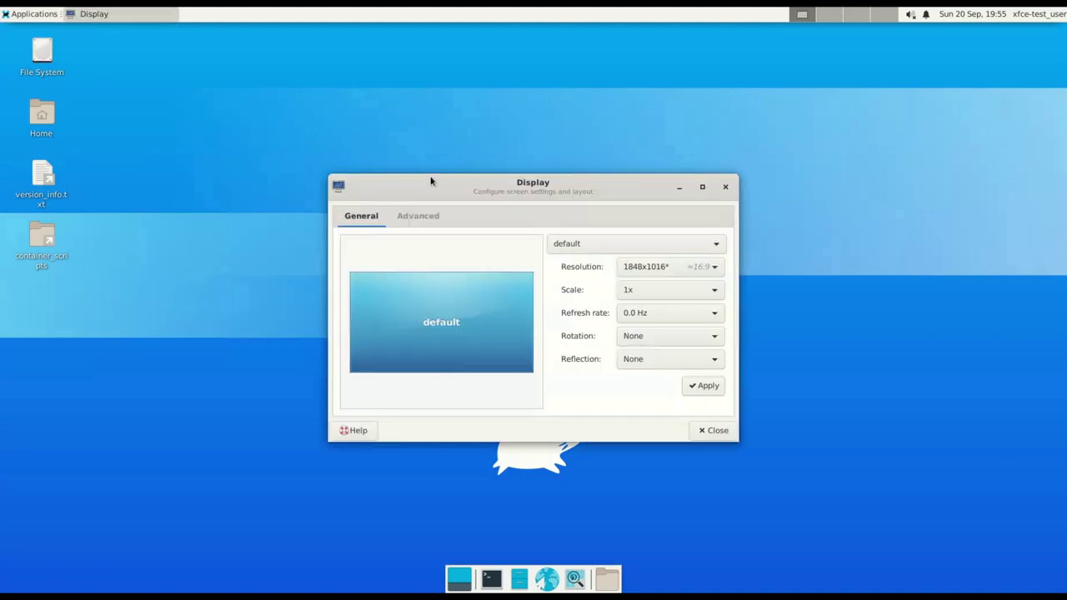
Move the Display window aside, apply a 1.5x scale, and restore the previous configuration
drag(431, 181, 251, 143)
click(464, 251)
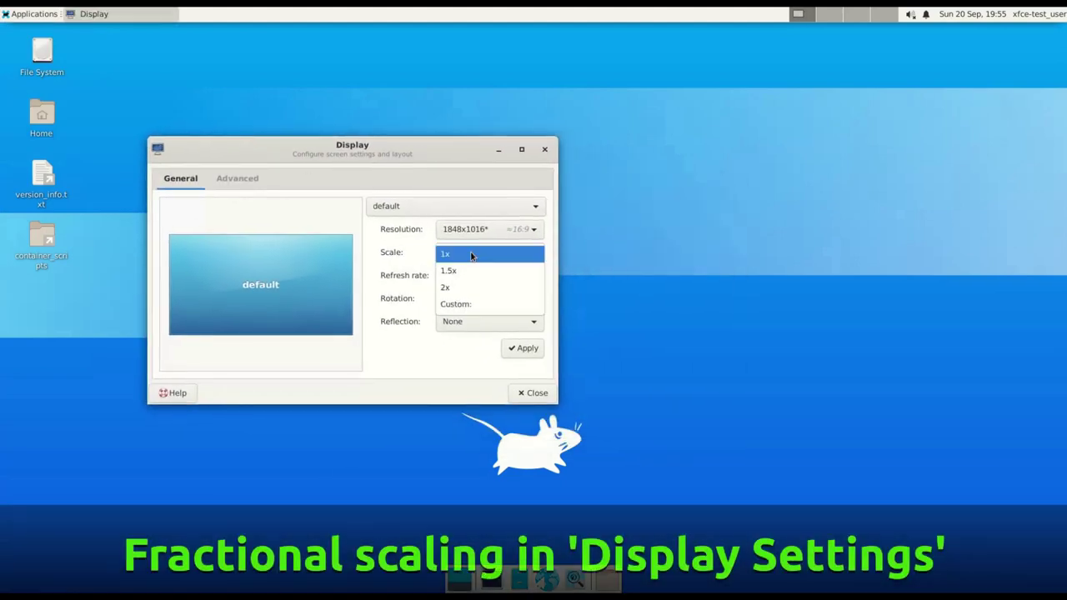
click(469, 271)
click(514, 346)
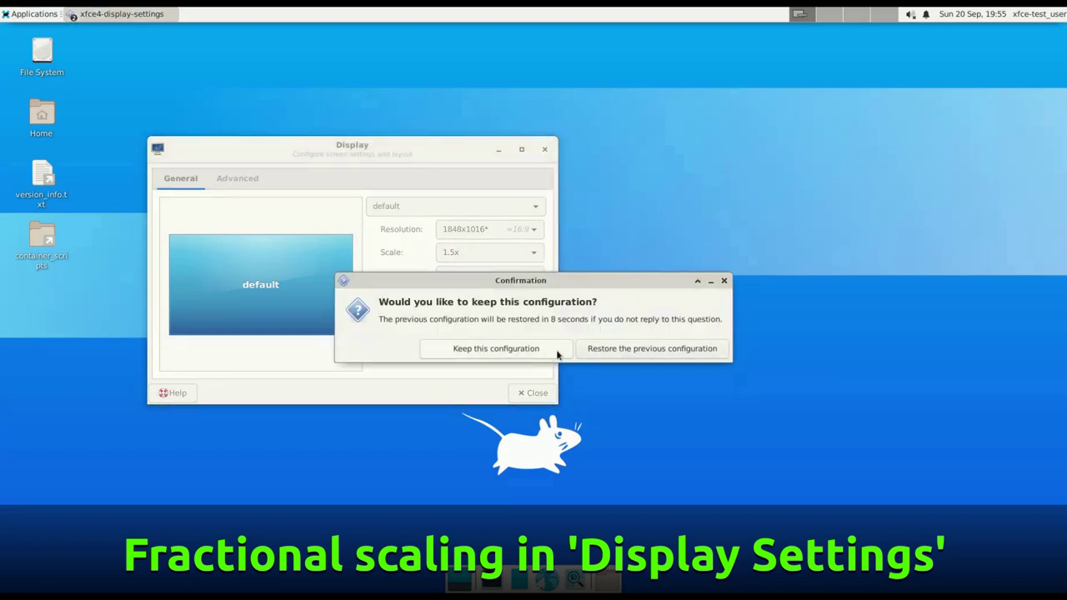
click(604, 351)
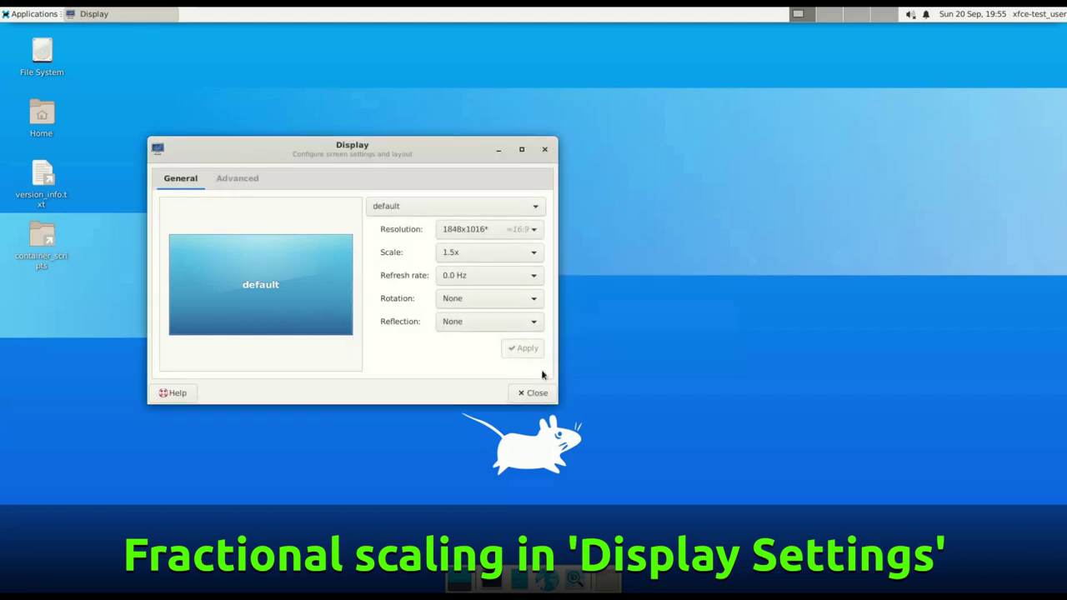
Set the display scale to 1x, keep this configuration, and close the Display settings
click(474, 255)
click(466, 240)
click(522, 349)
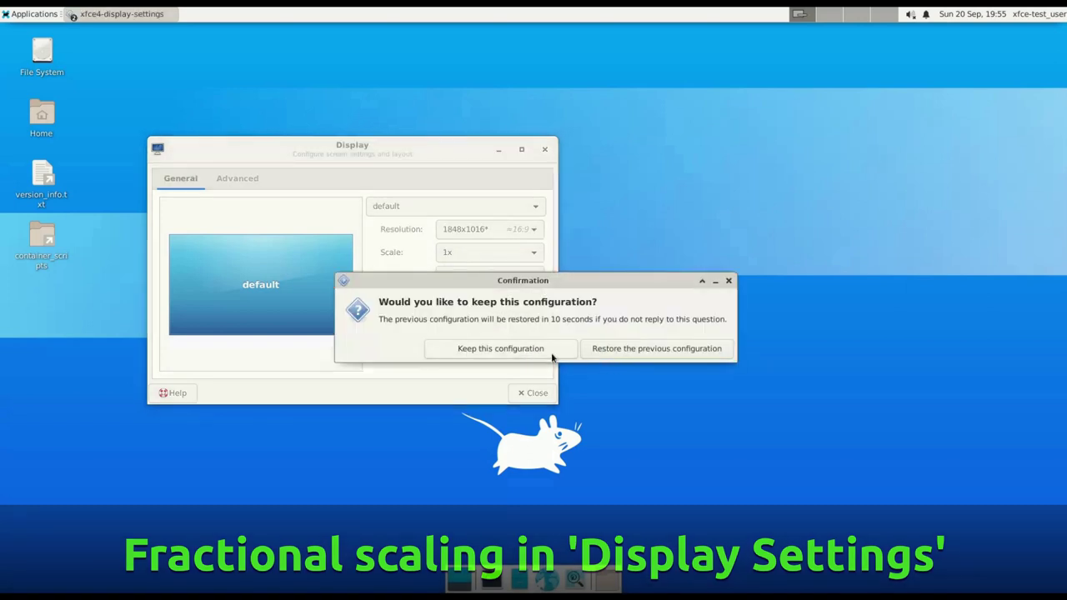
click(534, 354)
click(530, 394)
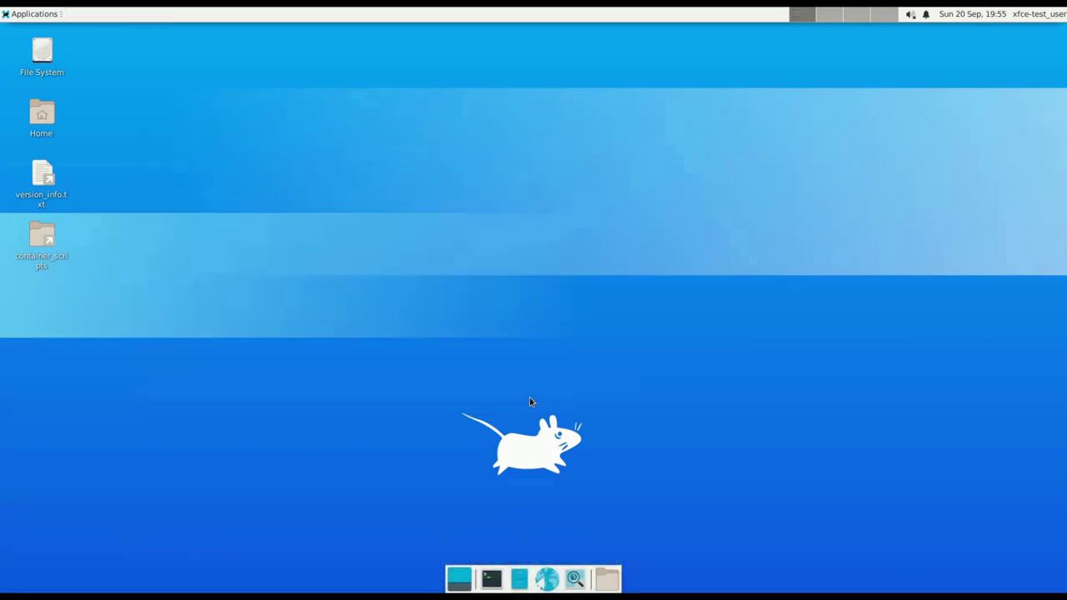
Open the Settings Manager, move and enlarge its window, and filter the settings by "defau"
click(23, 16)
mouse_move(42, 102)
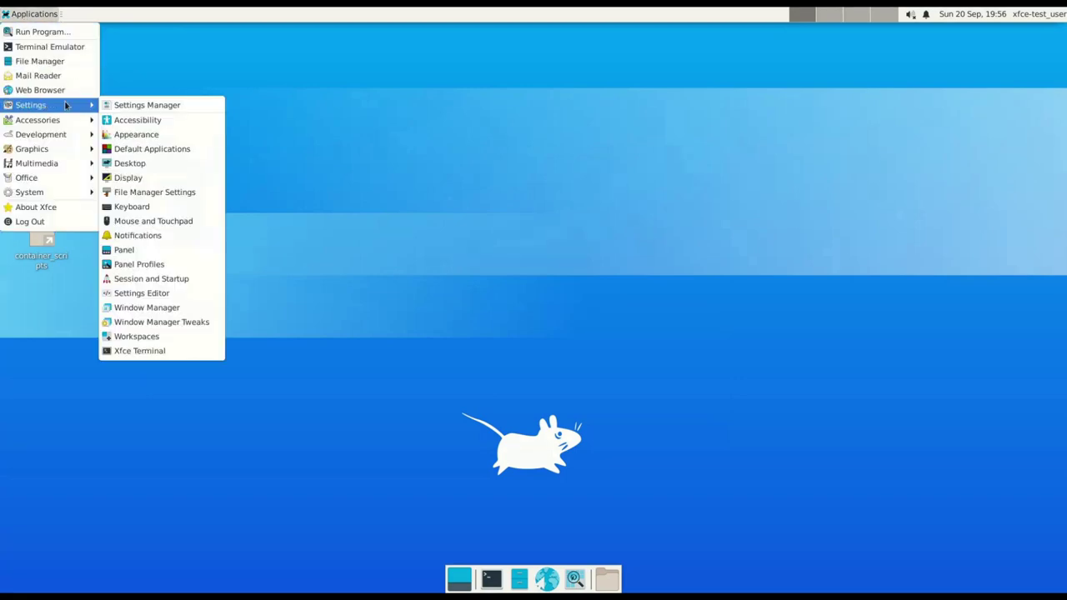
click(134, 106)
drag(441, 163, 237, 132)
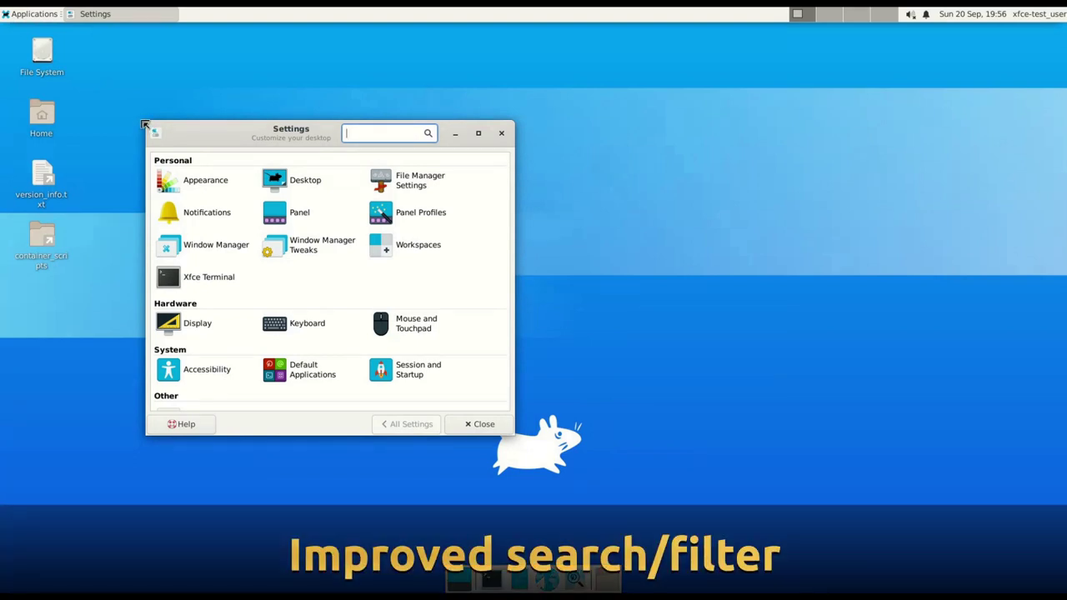
drag(144, 123, 17, 51)
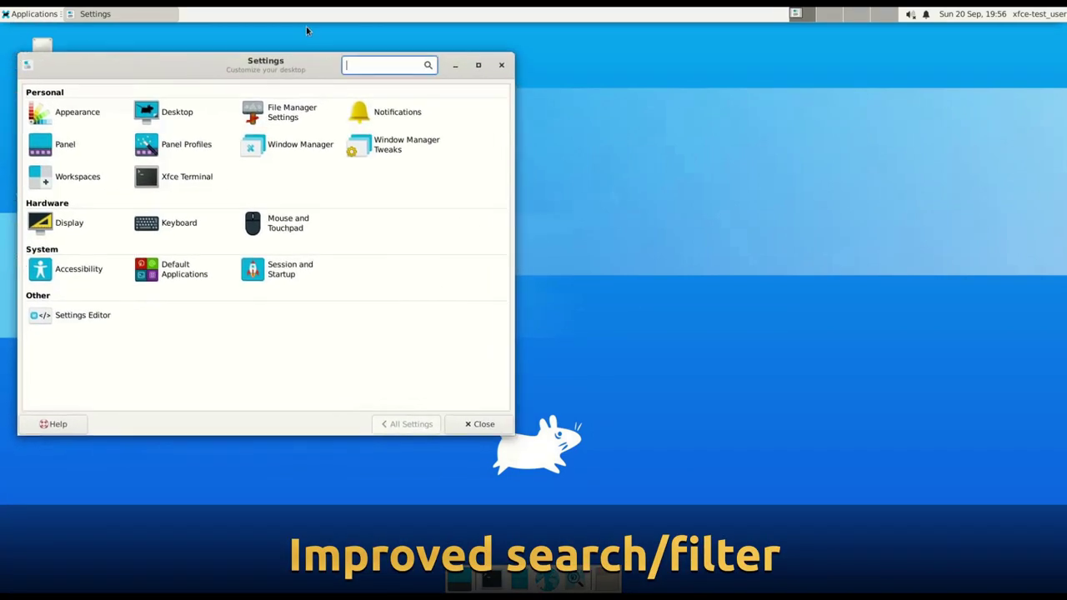
text(defau)
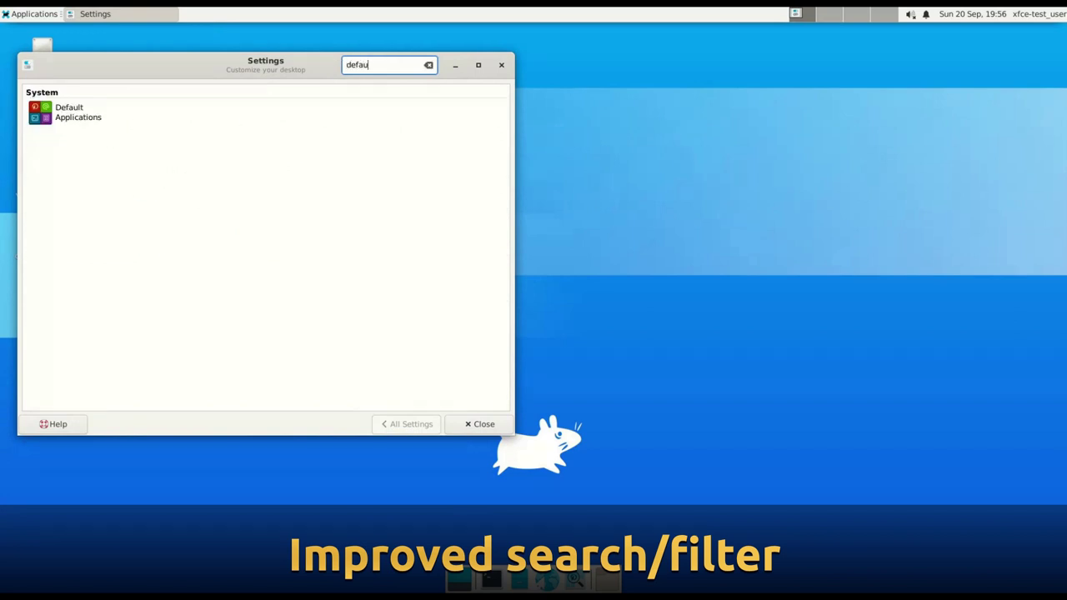
Examine the Internet, Utilities and Others categories in Default Applications, return to all settings, and close the Settings Manager
click(90, 110)
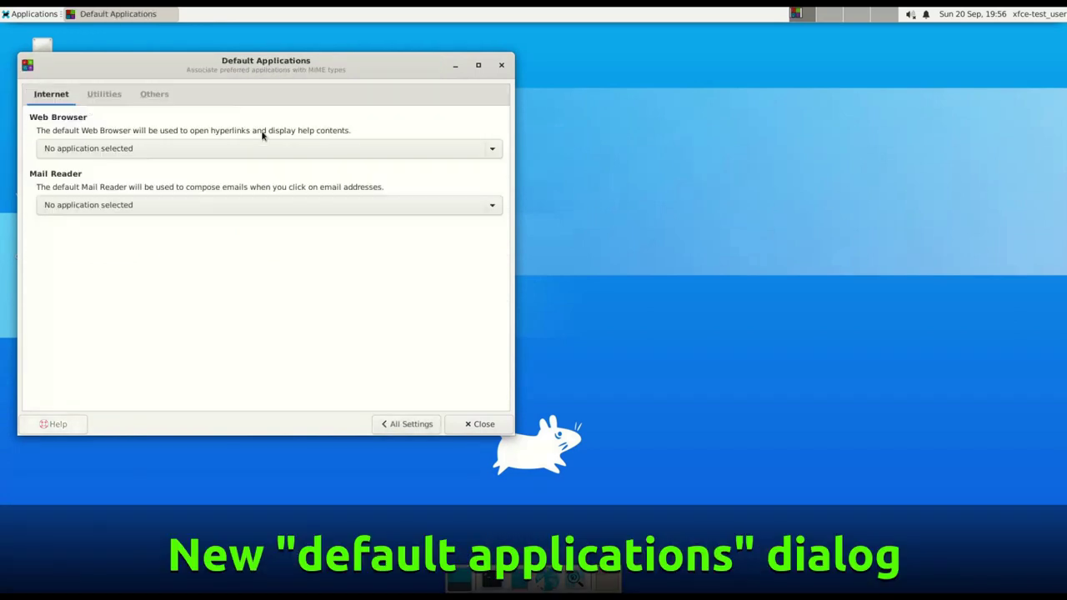
click(106, 96)
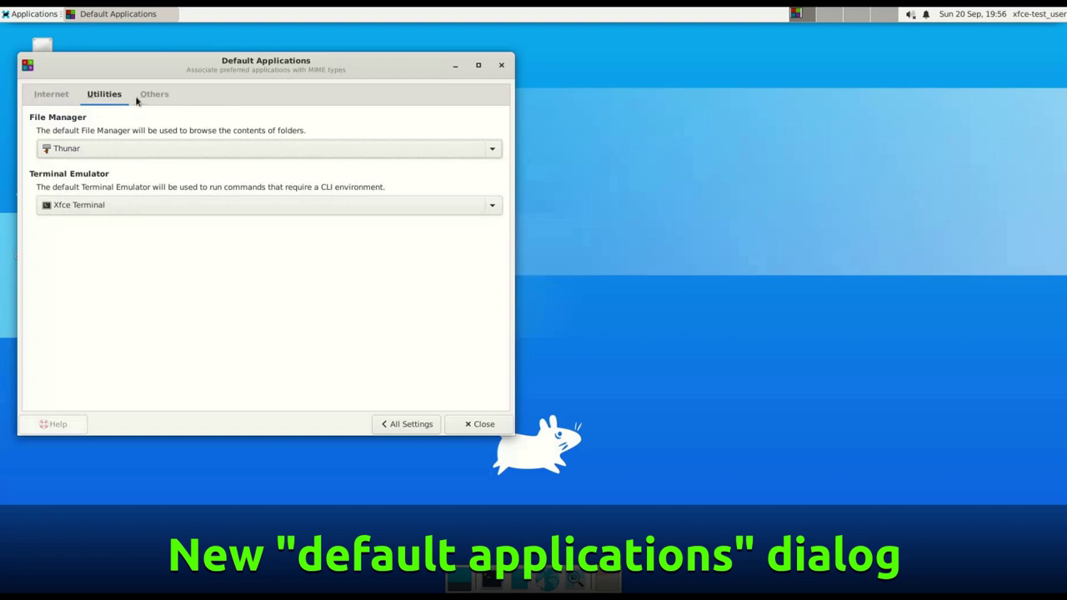
click(158, 98)
click(51, 96)
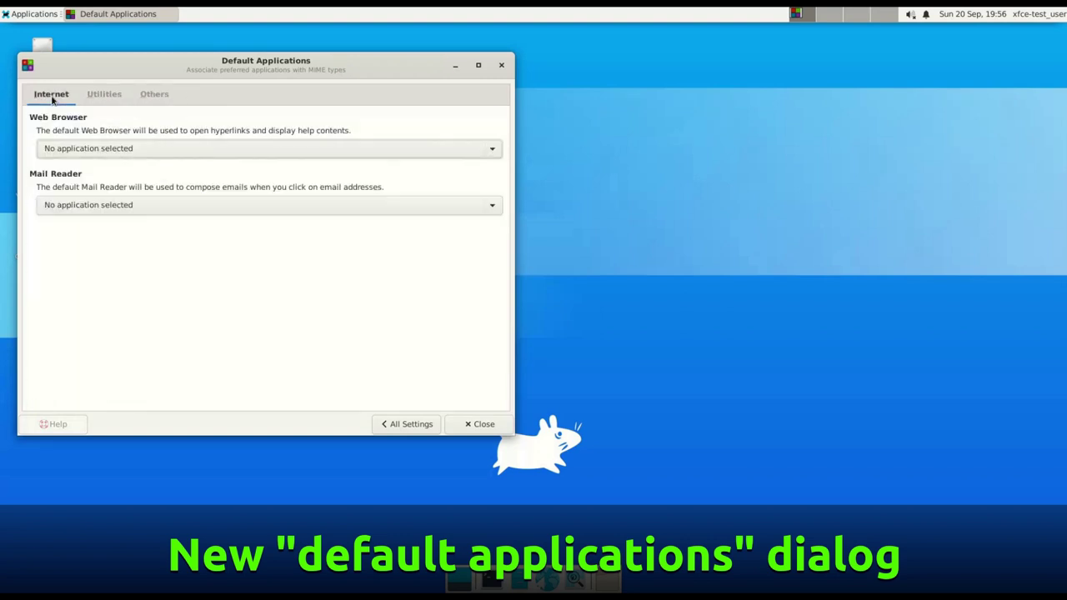
click(407, 424)
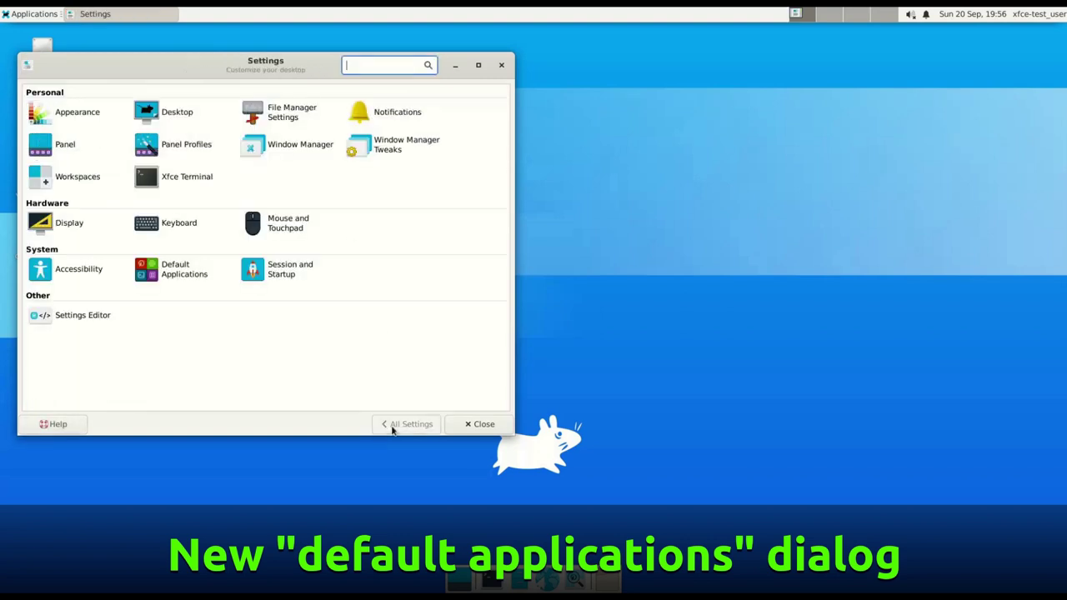
click(479, 428)
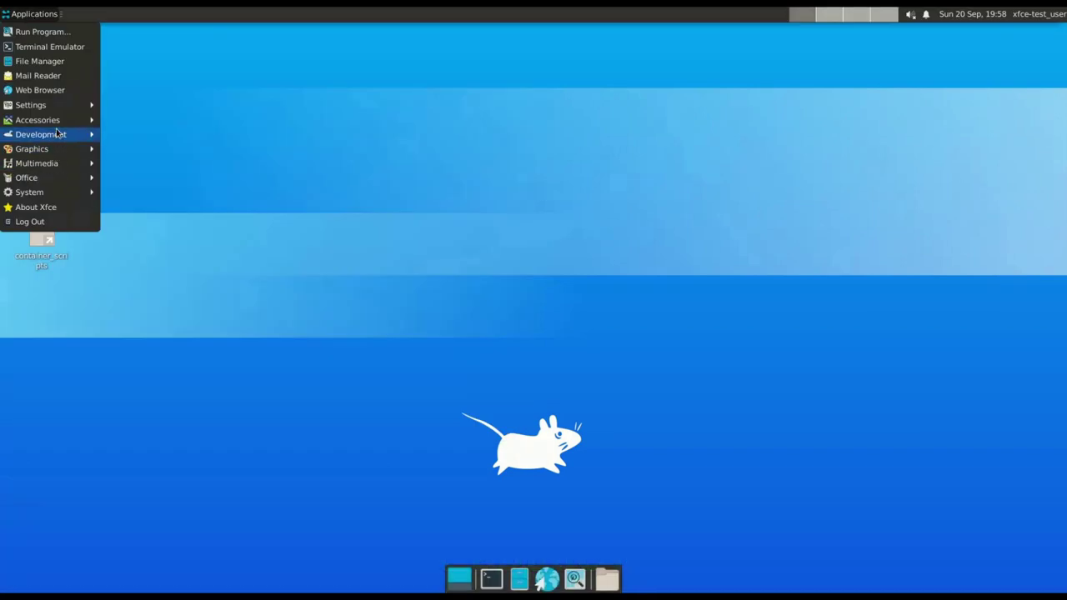
Set the desktop style to Adwaita in the Appearance settings and close them
mouse_move(59, 107)
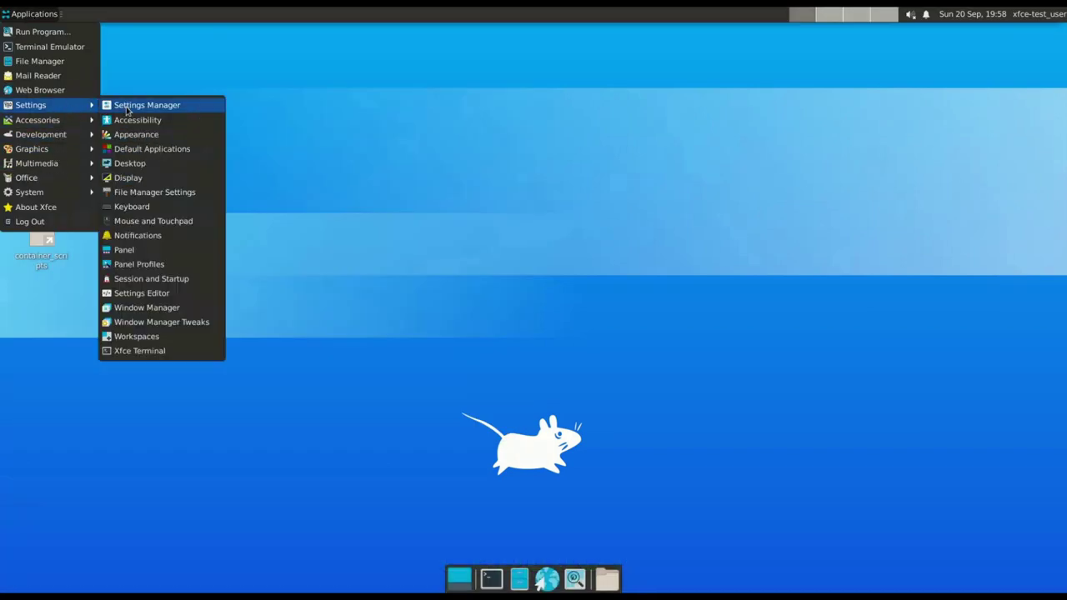
click(188, 136)
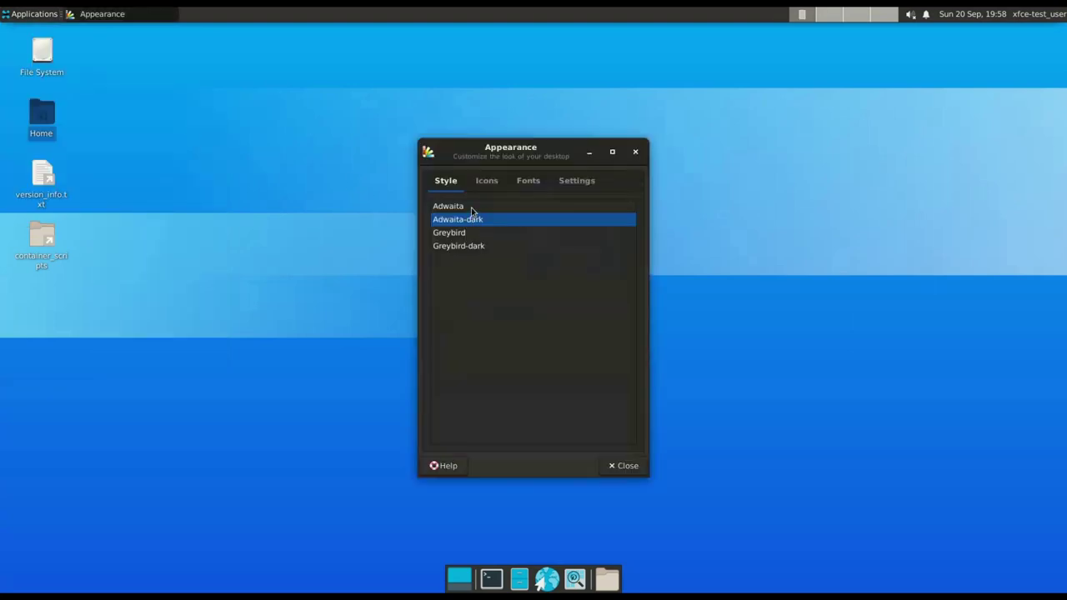
click(472, 207)
click(612, 465)
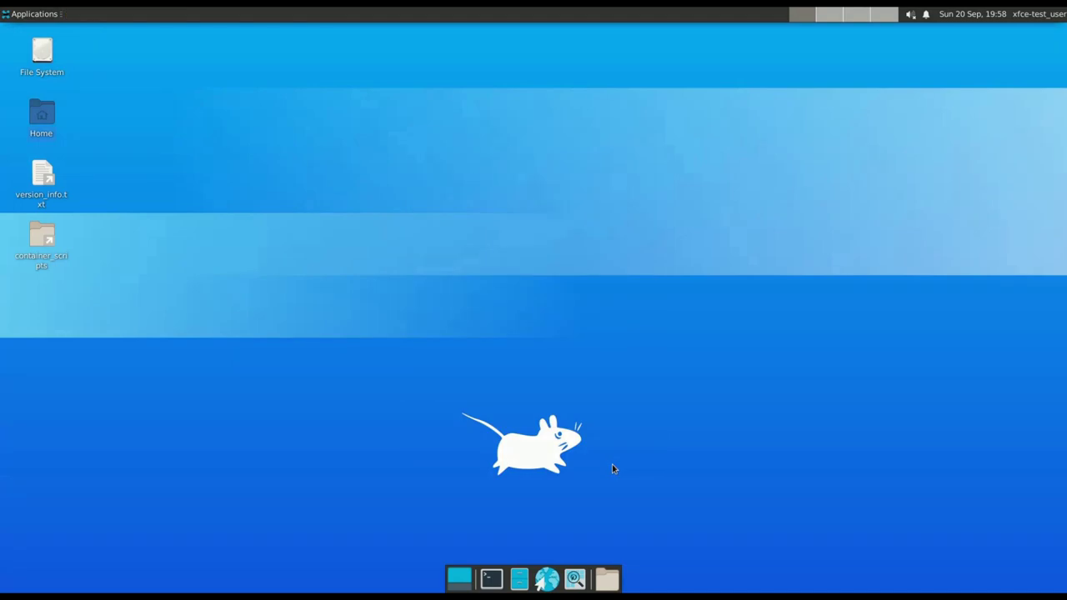
right_click(417, 16)
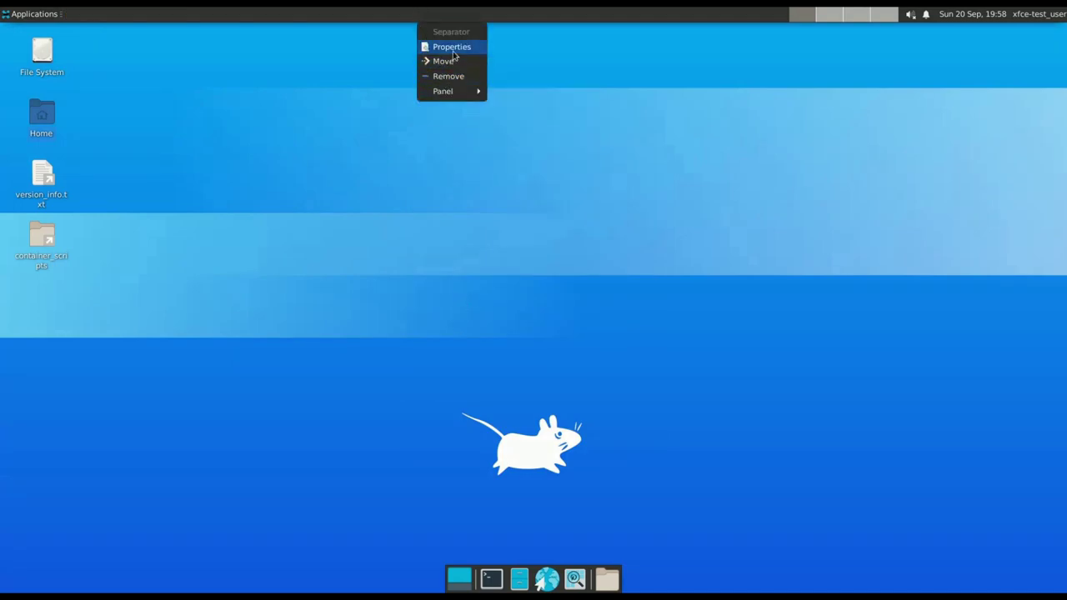
click(458, 48)
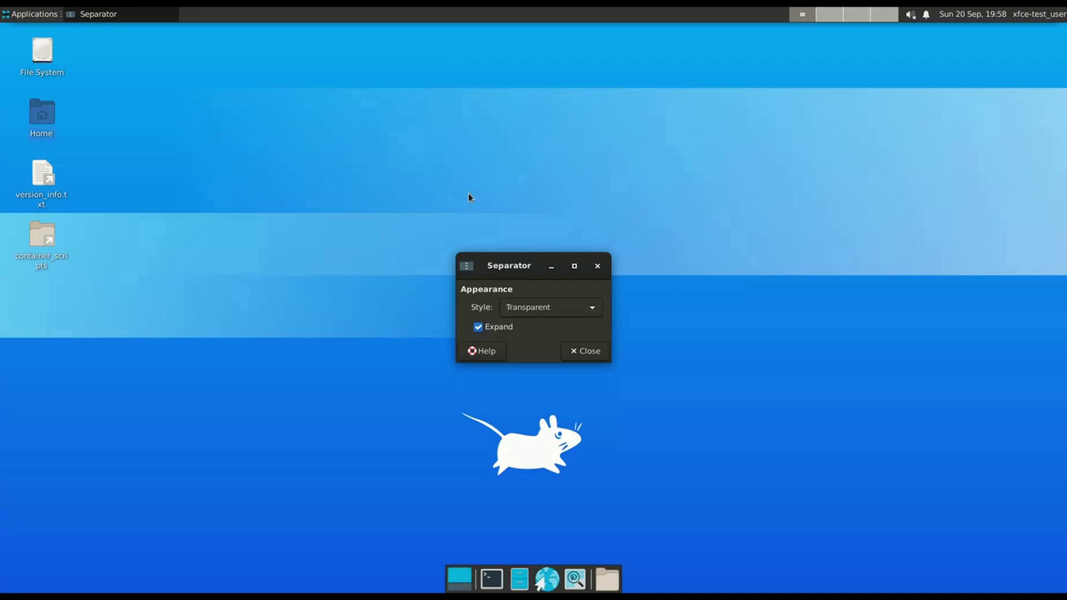
key(Escape)
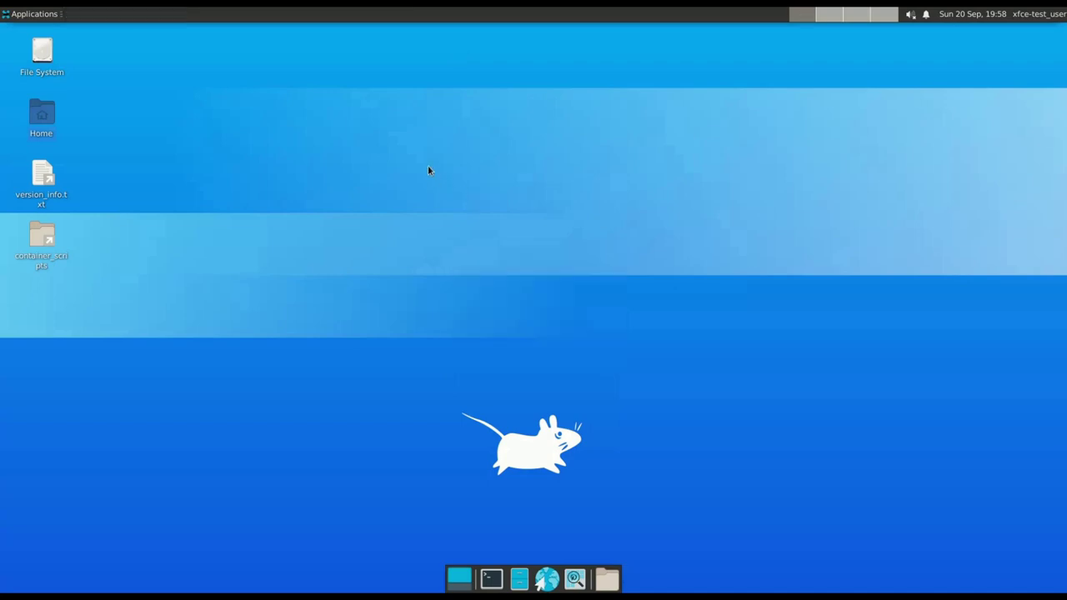
Open the preferences for Panel 1 and switch its dark mode off, on, and off again
right_click(393, 17)
mouse_move(442, 91)
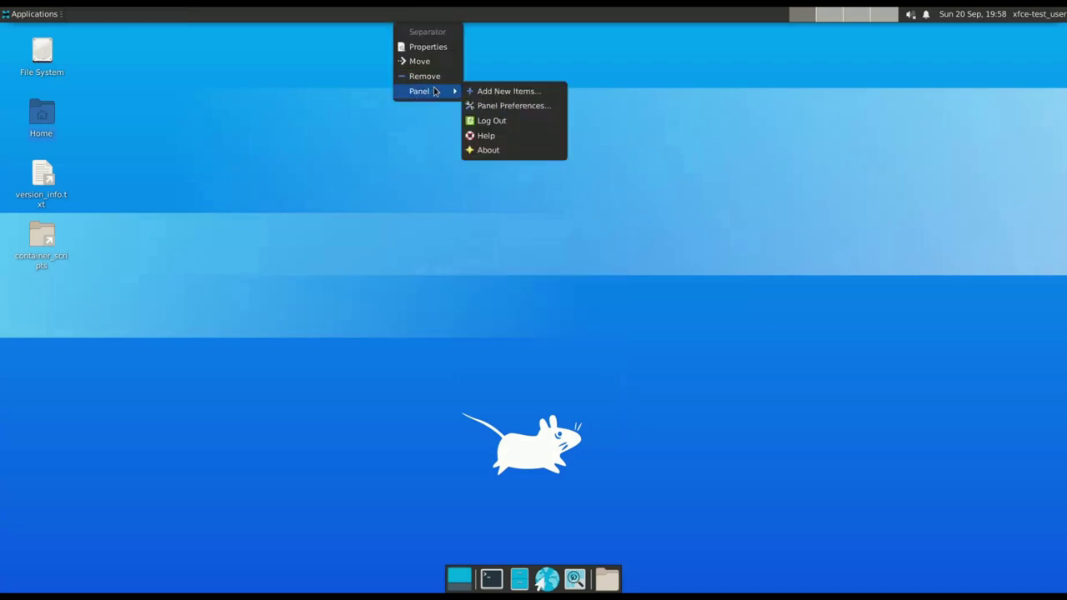
click(473, 106)
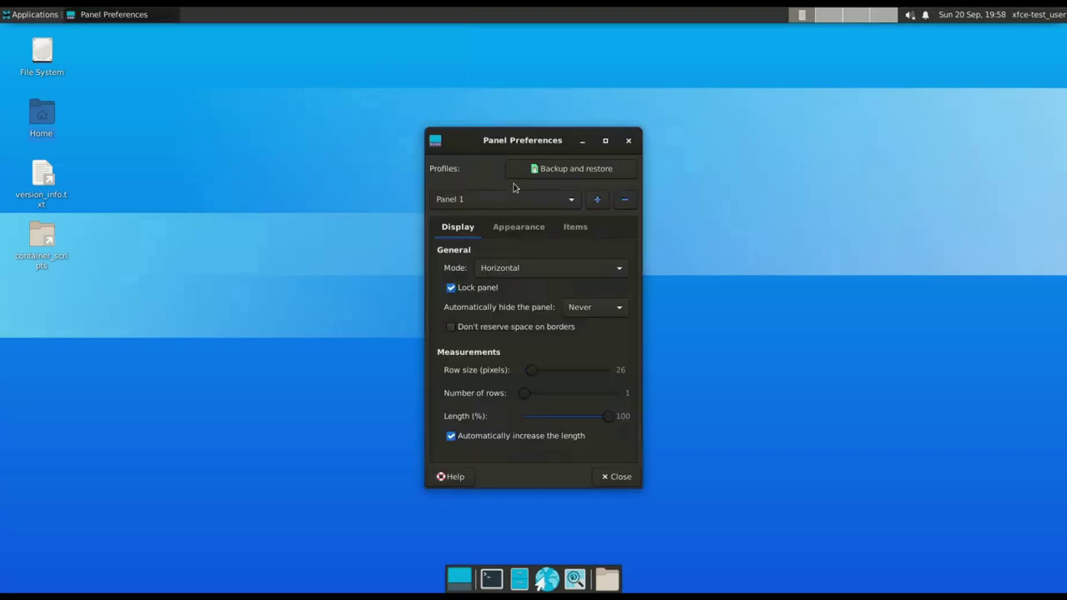
click(516, 231)
click(615, 266)
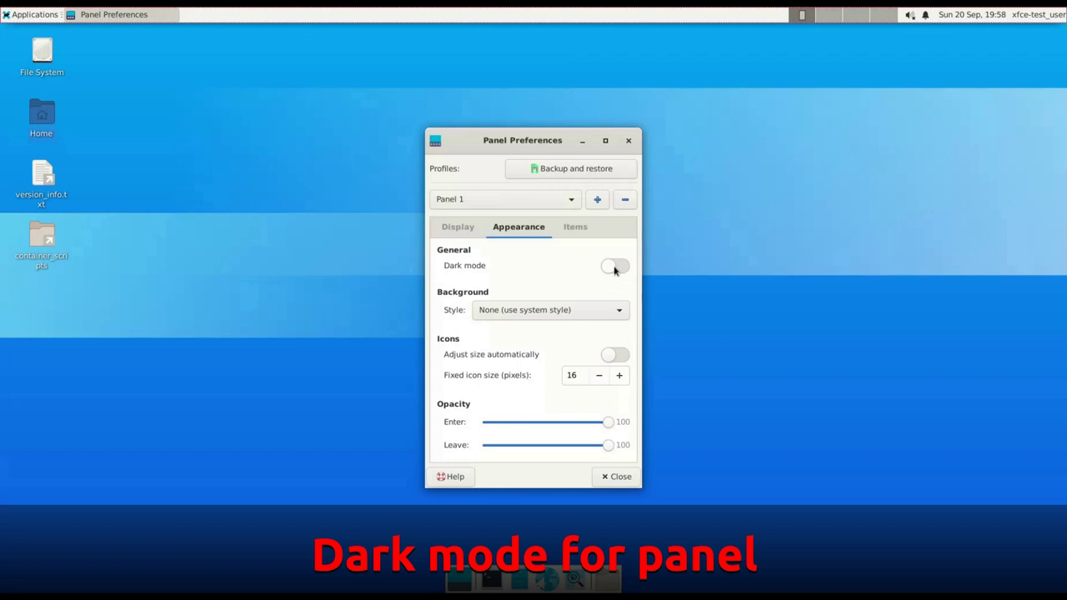
click(615, 266)
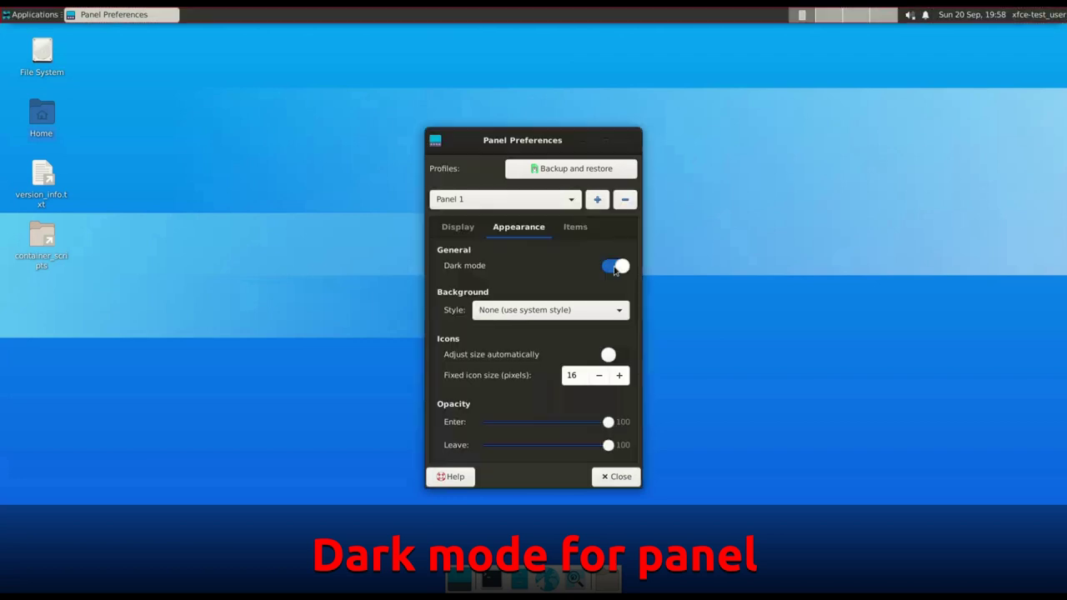
click(614, 267)
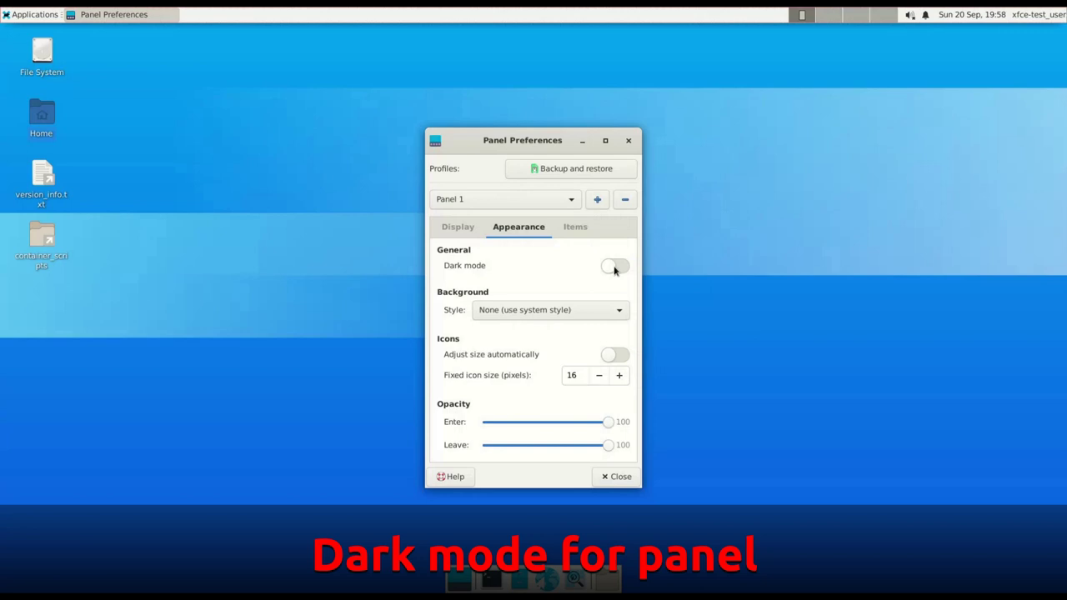
Set Panel 1 to always hide automatically, close its preferences, and reveal the hidden panel
click(458, 229)
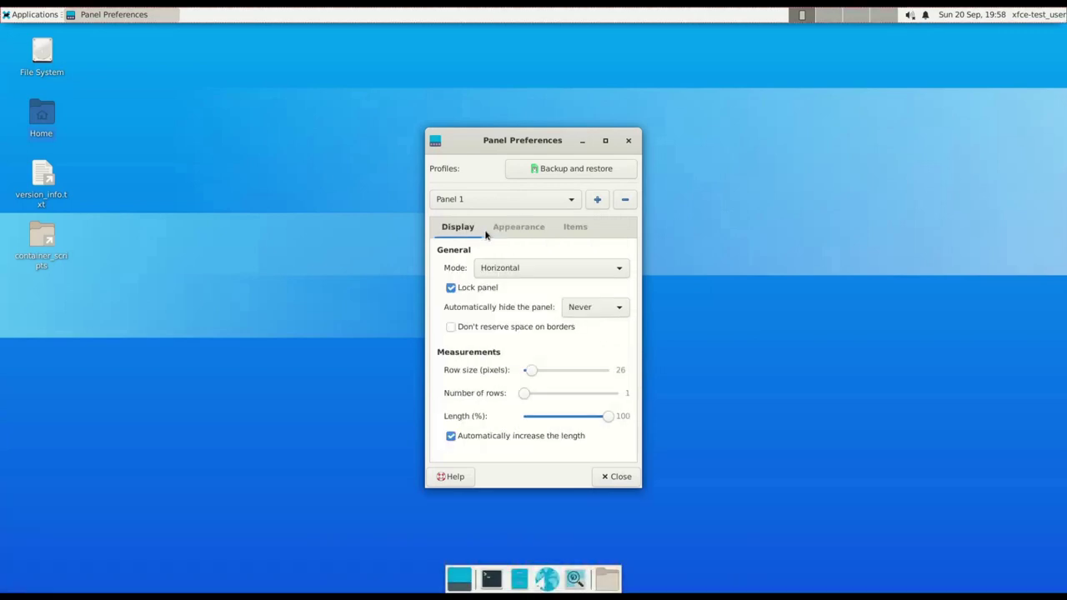
click(584, 311)
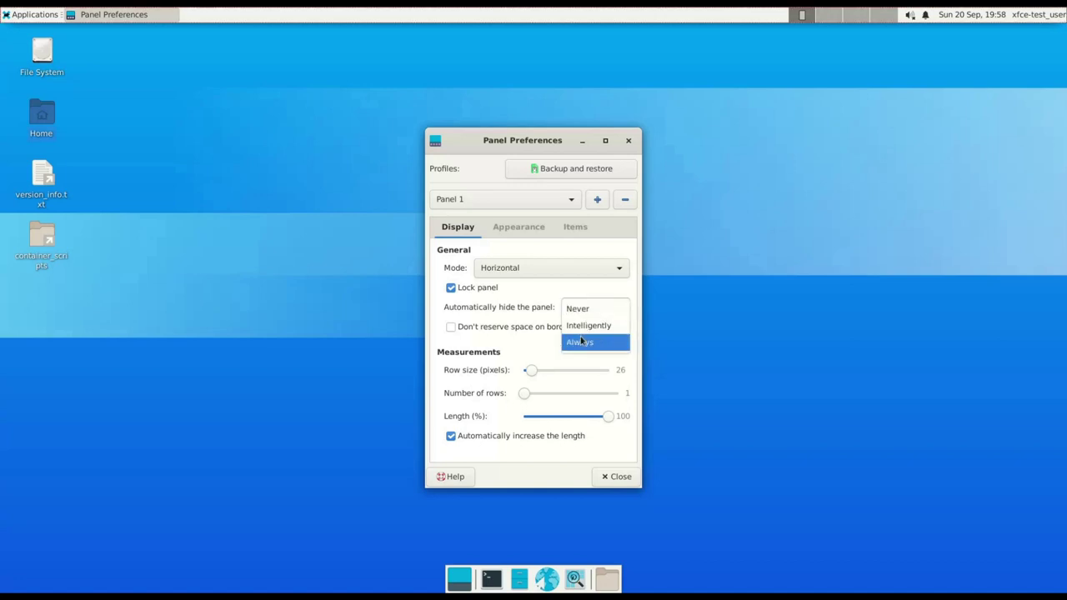
click(582, 342)
click(605, 479)
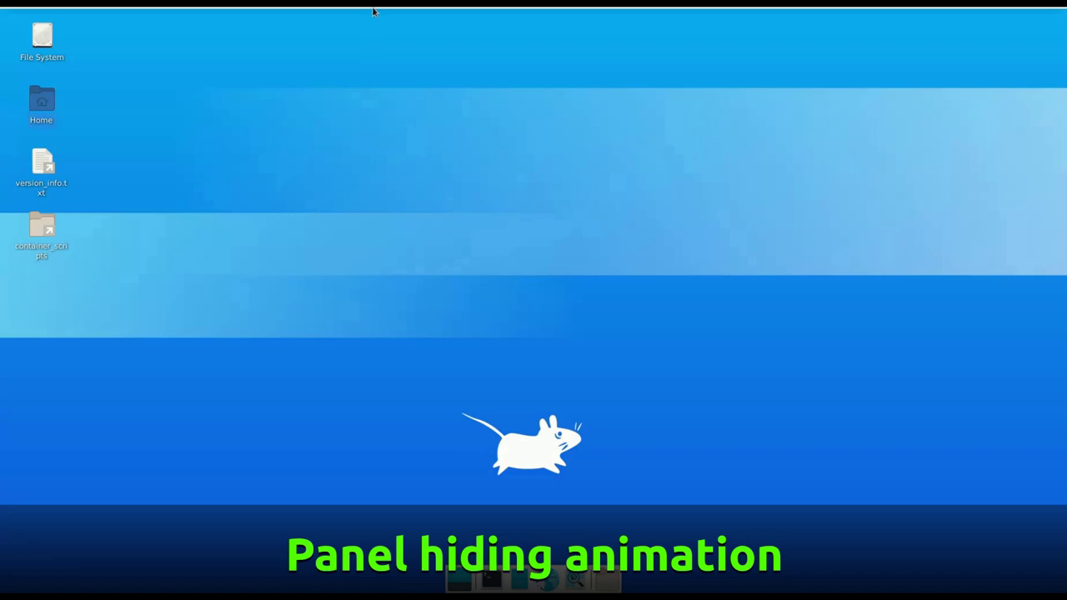
mouse_move(373, 10)
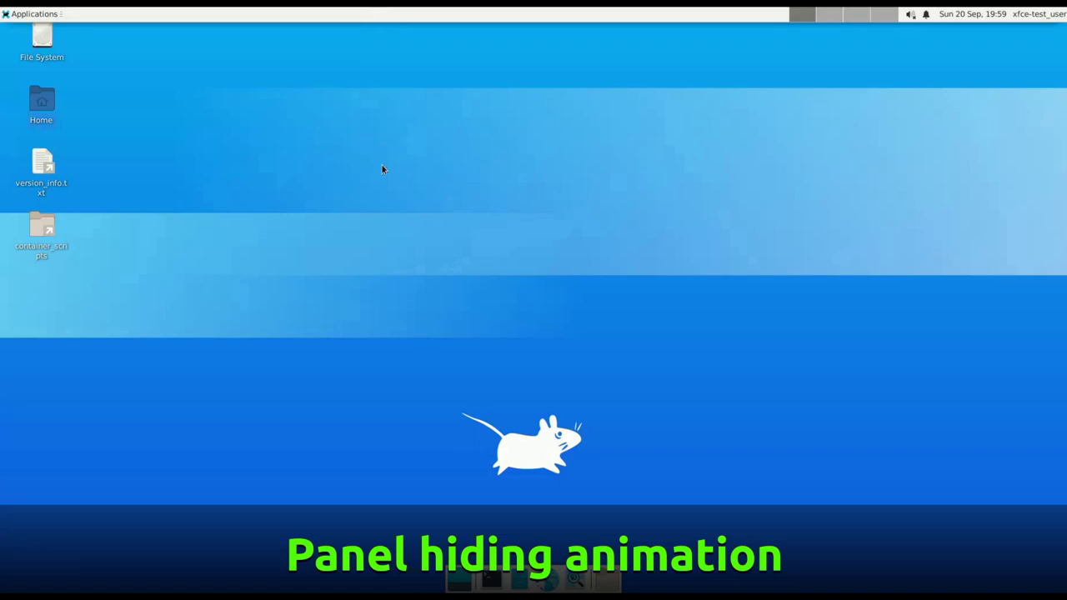